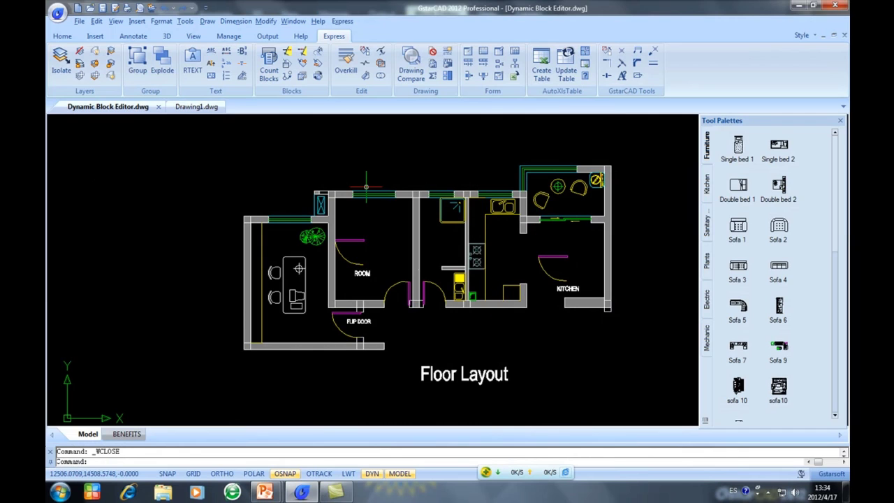
Examine the double sink block beside the inner wall of the floor layout and its grip point
{"action": "middle_click_drag", "start_coordinate": [432, 241], "coordinate": [356, 241]}
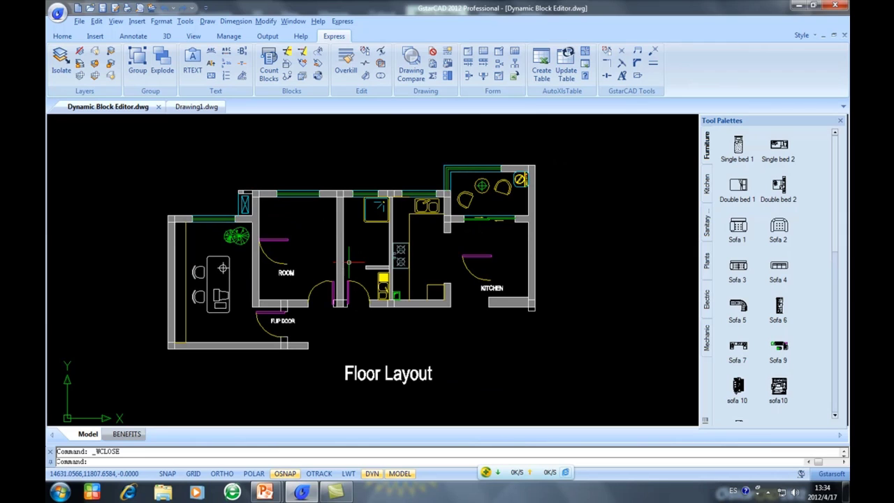
{"action": "scroll", "coordinate": [349, 262], "scroll_direction": "up", "scroll_amount": 2}
{"action": "middle_click_drag", "start_coordinate": [353, 262], "coordinate": [365, 217]}
{"action": "middle_click_drag", "start_coordinate": [434, 308], "coordinate": [497, 330]}
{"action": "middle_click_drag", "start_coordinate": [450, 273], "coordinate": [413, 276]}
{"action": "scroll", "coordinate": [413, 276], "scroll_direction": "up", "scroll_amount": 2}
{"action": "left_click", "coordinate": [428, 259]}
{"action": "scroll", "coordinate": [427, 259], "scroll_direction": "up", "scroll_amount": 2}
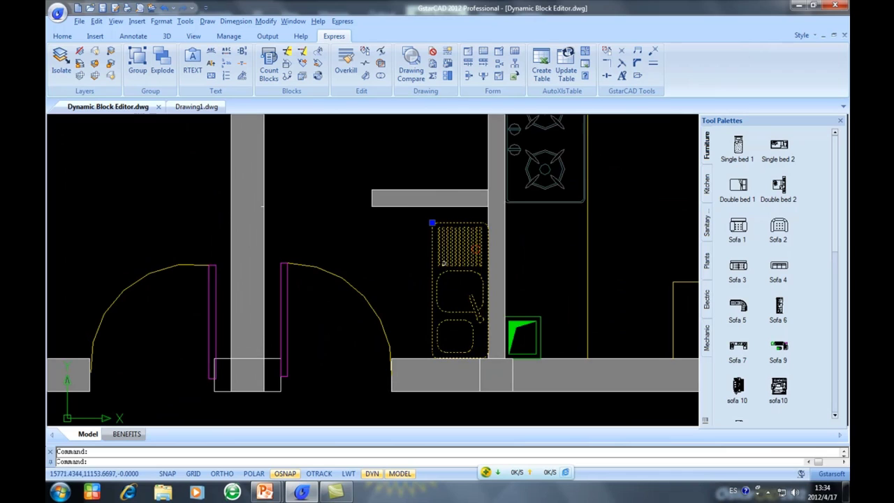
{"action": "scroll", "coordinate": [449, 253], "scroll_direction": "up", "scroll_amount": 1}
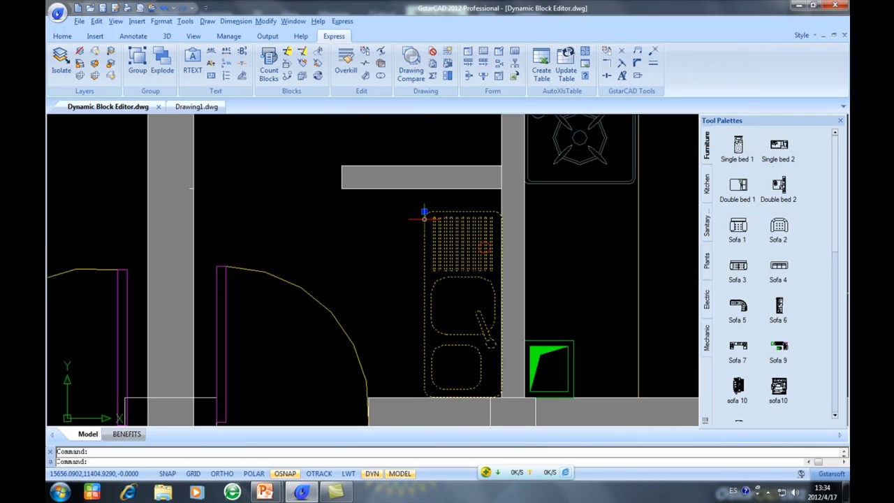
{"action": "scroll", "coordinate": [424, 220], "scroll_direction": "down", "scroll_amount": 3}
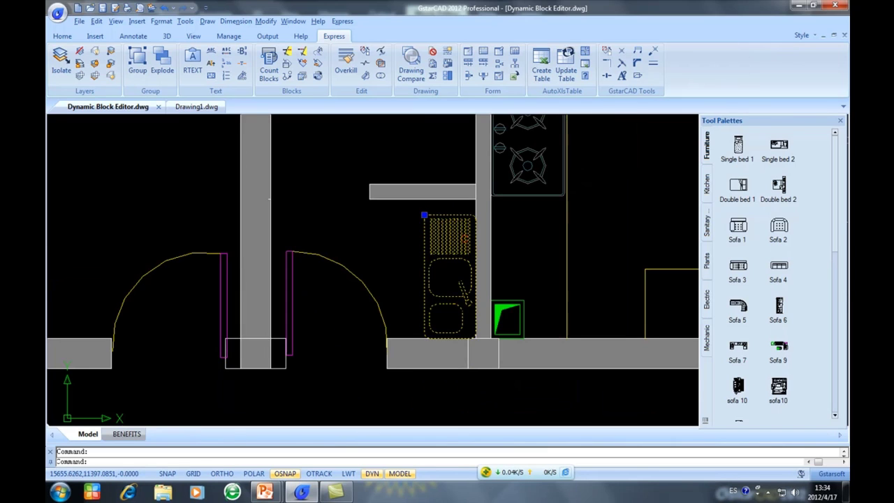
{"action": "scroll", "coordinate": [423, 220], "scroll_direction": "up", "scroll_amount": 3}
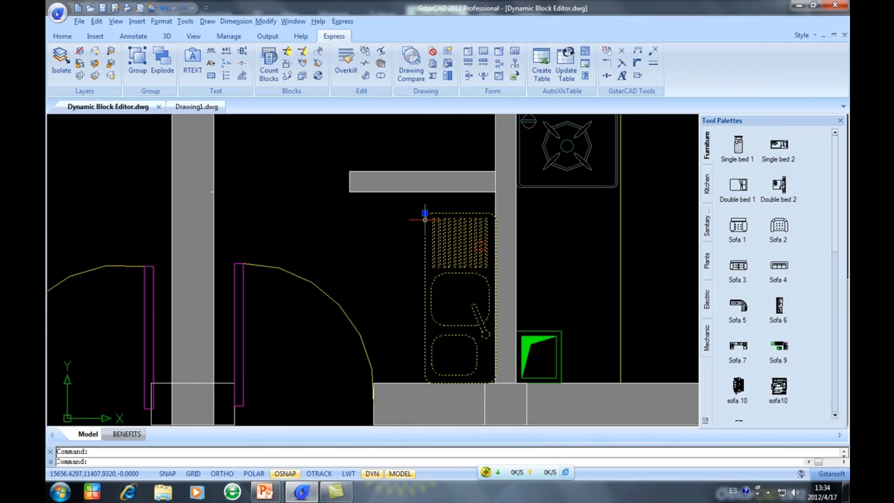
{"action": "scroll", "coordinate": [423, 220], "scroll_direction": "down", "scroll_amount": 3}
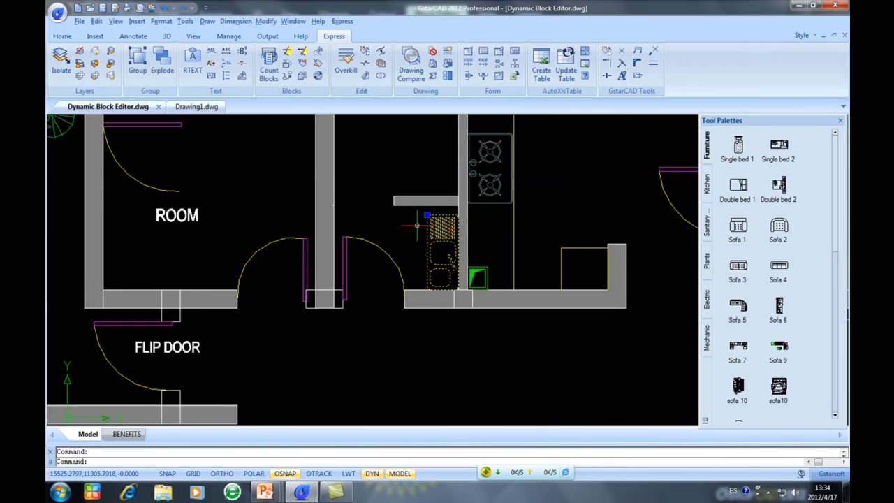
{"action": "middle_click_drag", "start_coordinate": [414, 225], "coordinate": [469, 216]}
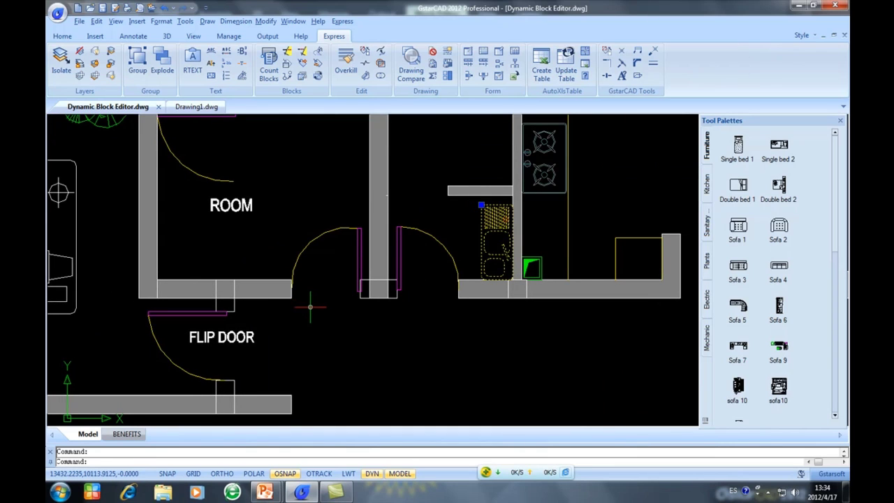
{"action": "key", "text": "Escape"}
Regenerate the drawing display with REGEN around the FLIP DOOR area
{"action": "middle_click_drag", "start_coordinate": [296, 330], "coordinate": [371, 313]}
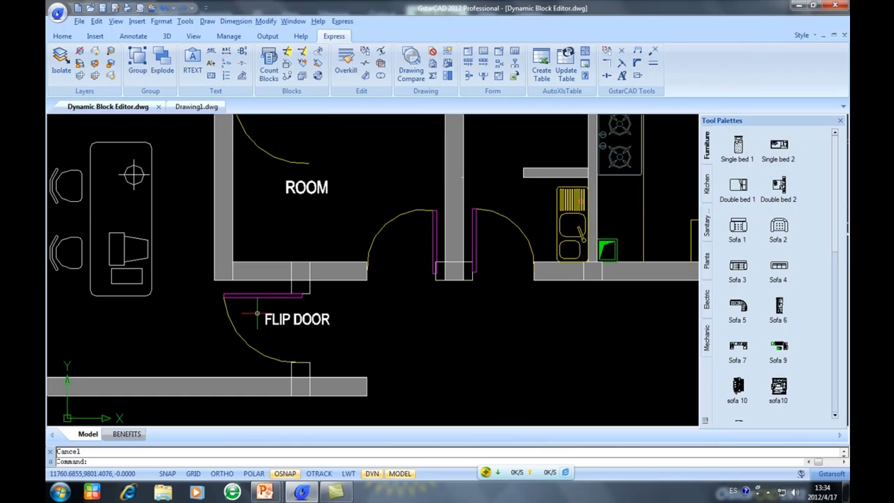
{"action": "scroll", "coordinate": [257, 318], "scroll_direction": "up", "scroll_amount": 1}
{"action": "type", "text": "REGEN"}
{"action": "key", "text": "Return"}
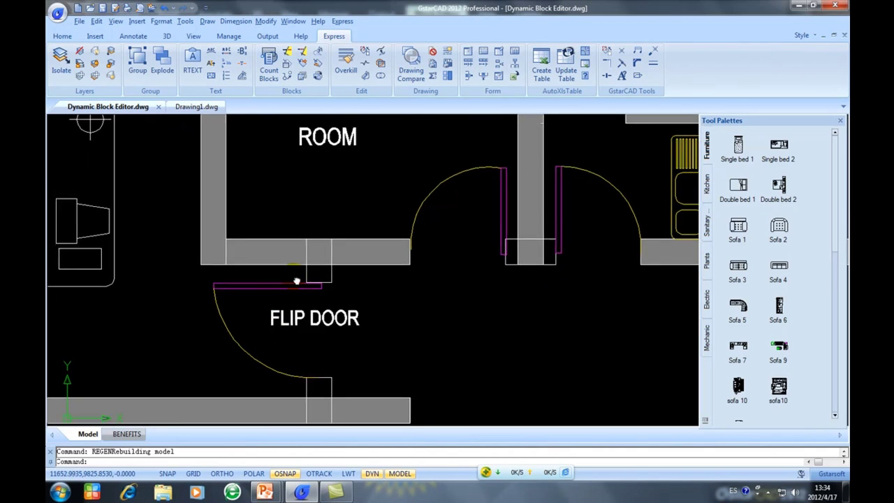
Flip the dynamic door block beside the FLIP DOOR label back and forth between its two orientations, leaving the original one
{"action": "middle_click_drag", "start_coordinate": [296, 280], "coordinate": [341, 250]}
{"action": "left_click", "coordinate": [263, 255]}
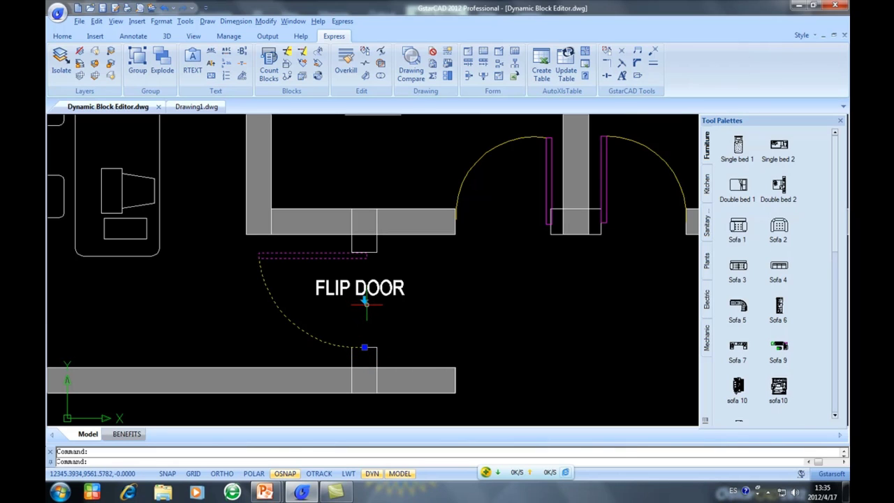
{"action": "scroll", "coordinate": [366, 305], "scroll_direction": "up", "scroll_amount": 1}
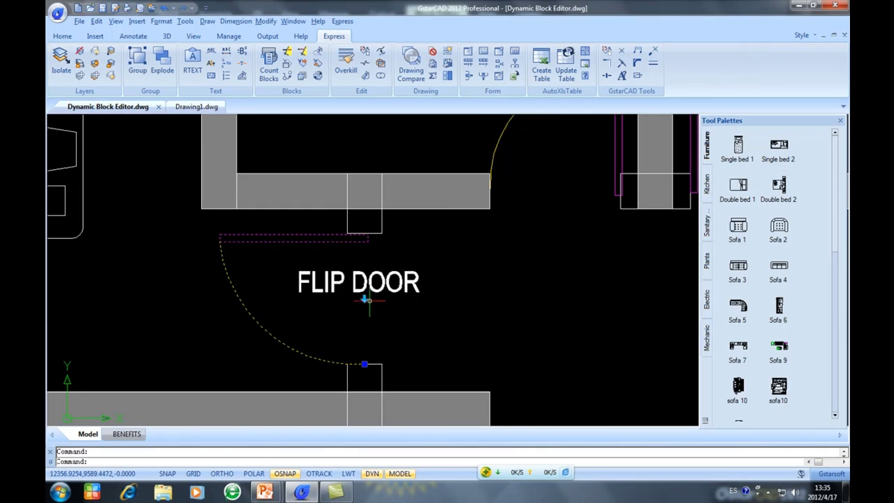
{"action": "left_click", "coordinate": [364, 298]}
{"action": "left_click", "coordinate": [364, 299]}
{"action": "left_click", "coordinate": [364, 299]}
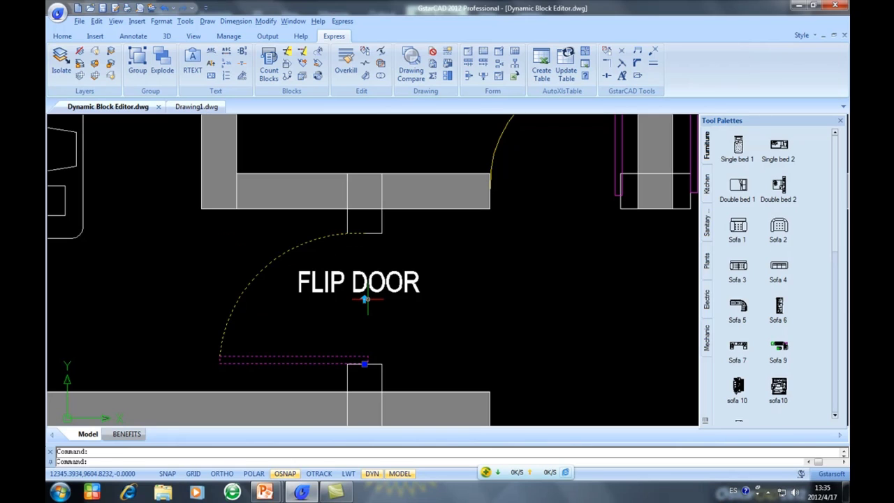
{"action": "left_click", "coordinate": [365, 298]}
{"action": "left_click", "coordinate": [364, 299]}
{"action": "left_click", "coordinate": [364, 299]}
{"action": "left_click", "coordinate": [364, 298]}
{"action": "left_click", "coordinate": [364, 299]}
{"action": "left_click", "coordinate": [364, 299]}
{"action": "left_click", "coordinate": [364, 299]}
{"action": "key", "text": "Escape"}
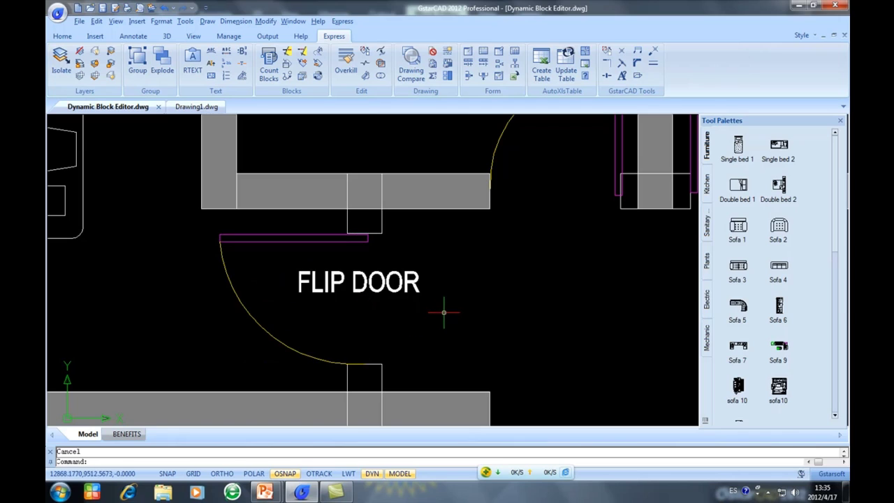
{"action": "left_click", "coordinate": [314, 240]}
{"action": "key", "text": "Escape"}
Examine the floor layout and compare the door blocks placed above the ROOM and KITCHEN labels
{"action": "scroll", "coordinate": [438, 278], "scroll_direction": "down", "scroll_amount": 2}
{"action": "middle_click_drag", "start_coordinate": [438, 279], "coordinate": [433, 342]}
{"action": "middle_click_drag", "start_coordinate": [418, 215], "coordinate": [417, 288]}
{"action": "mouse_move", "coordinate": [390, 204]}
{"action": "middle_mouse_down"}
{"action": "mouse_move", "coordinate": [392, 256]}
{"action": "mouse_move", "coordinate": [313, 250]}
{"action": "middle_mouse_up"}
{"action": "scroll", "coordinate": [376, 245], "scroll_direction": "down", "scroll_amount": 2}
{"action": "scroll", "coordinate": [320, 250], "scroll_direction": "down", "scroll_amount": 2}
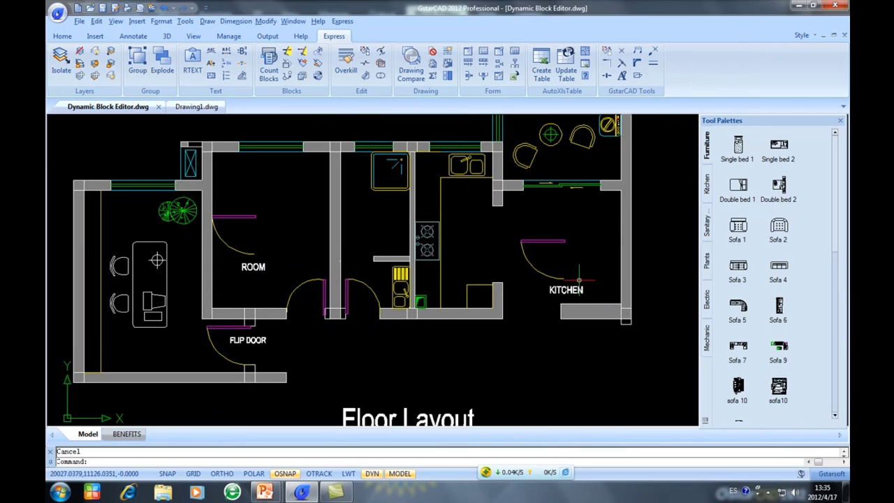
{"action": "middle_click_drag", "start_coordinate": [238, 236], "coordinate": [255, 236]}
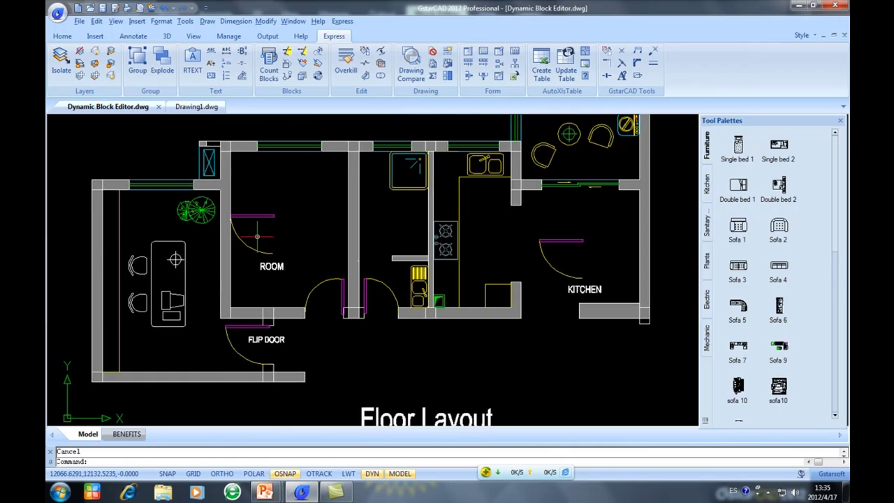
{"action": "scroll", "coordinate": [256, 236], "scroll_direction": "up", "scroll_amount": 1}
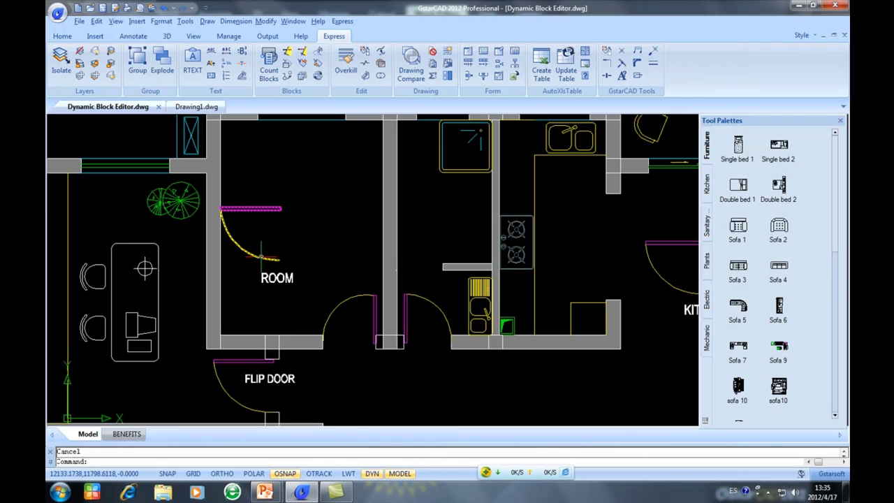
{"action": "middle_click_drag", "start_coordinate": [448, 345], "coordinate": [300, 342]}
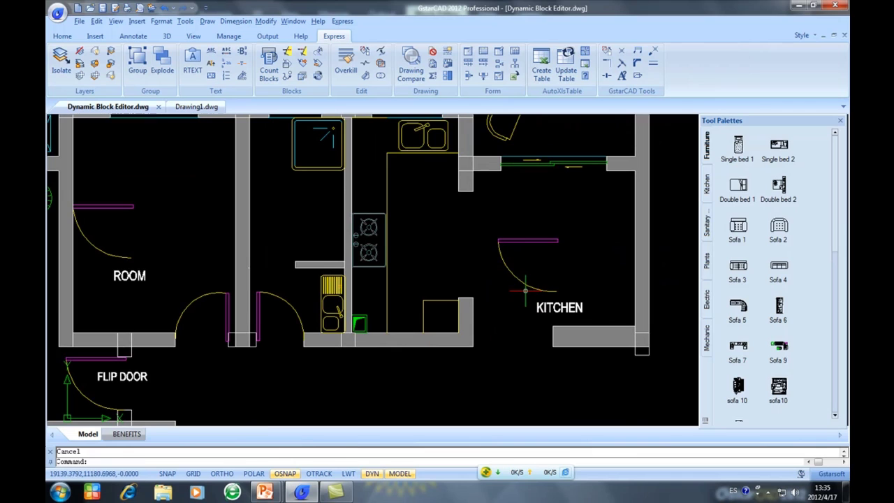
{"action": "middle_click_drag", "start_coordinate": [208, 268], "coordinate": [281, 268]}
{"action": "middle_click_drag", "start_coordinate": [202, 241], "coordinate": [226, 245]}
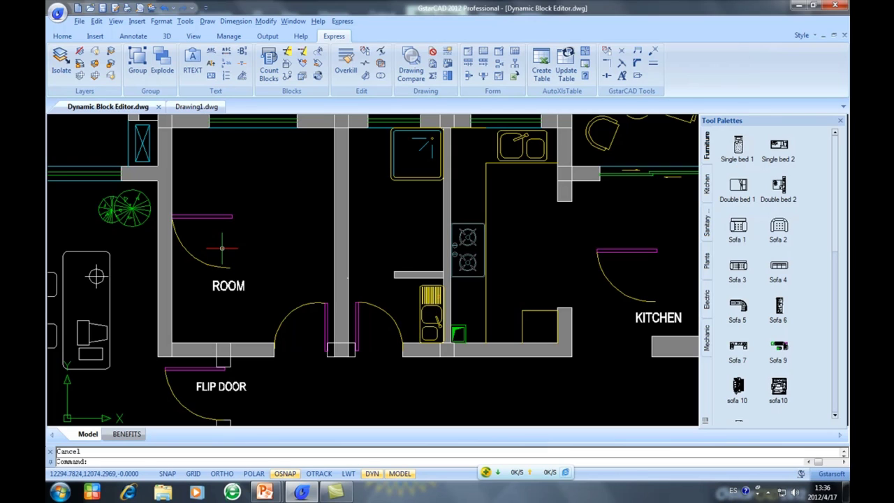
{"action": "scroll", "coordinate": [222, 248], "scroll_direction": "up", "scroll_amount": 1}
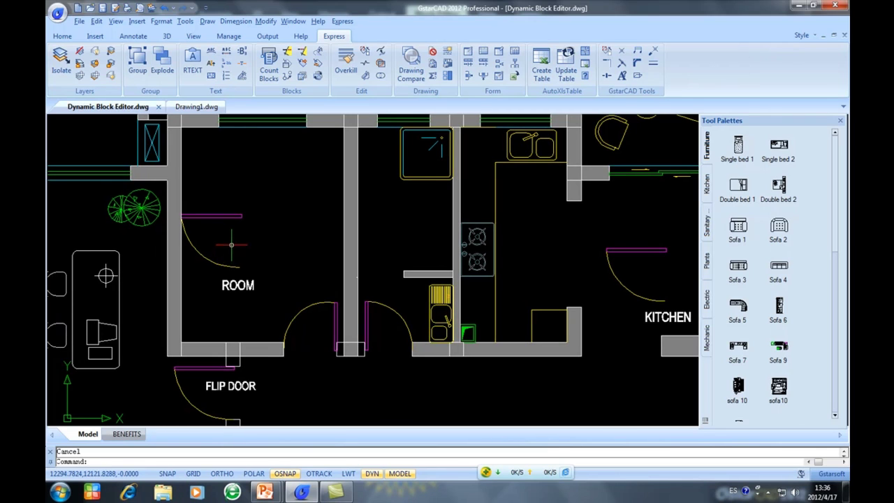
{"action": "scroll", "coordinate": [231, 239], "scroll_direction": "up", "scroll_amount": 1}
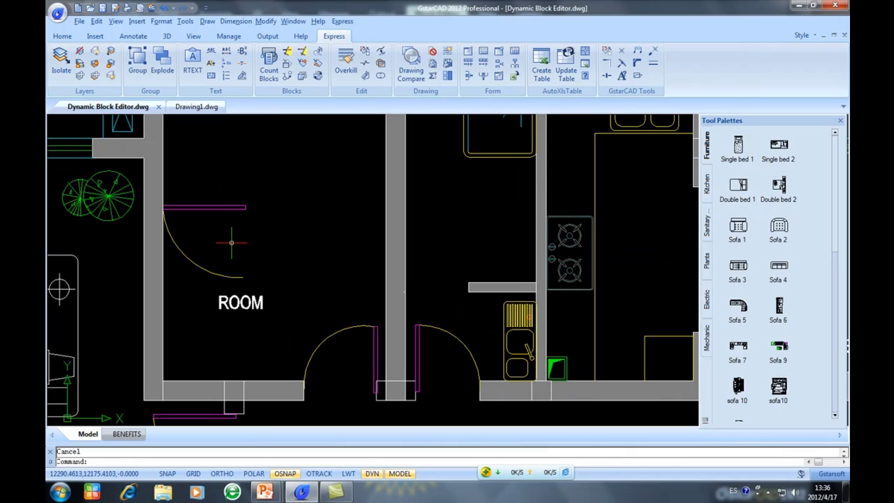
{"action": "scroll", "coordinate": [231, 242], "scroll_direction": "down", "scroll_amount": 1}
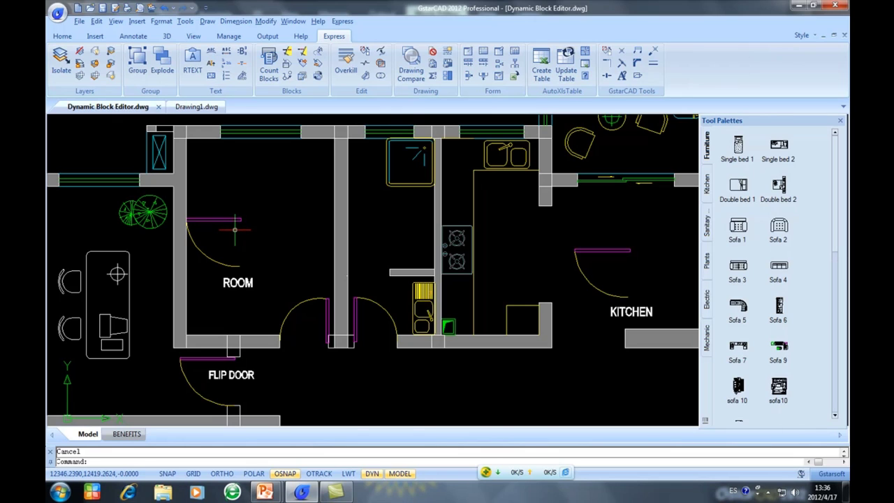
Switch the dynamic door block above the ROOM label to its BED visibility state
{"action": "scroll", "coordinate": [234, 229], "scroll_direction": "up", "scroll_amount": 2}
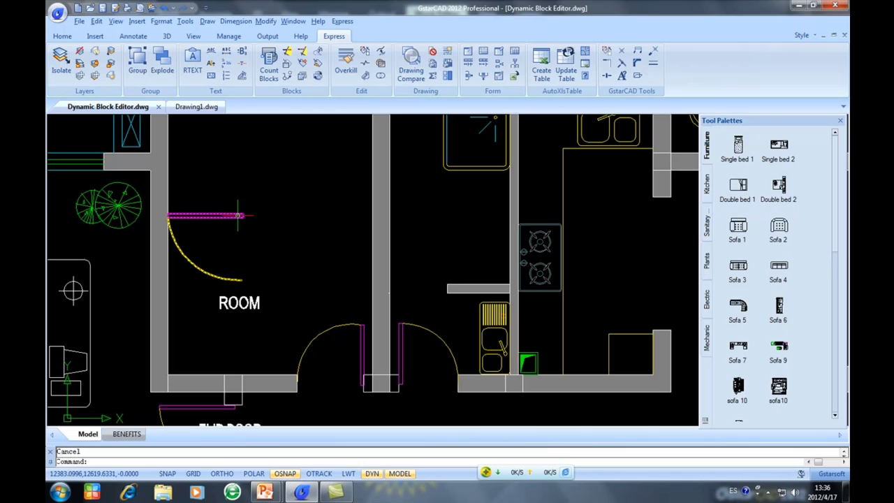
{"action": "left_click", "coordinate": [239, 215]}
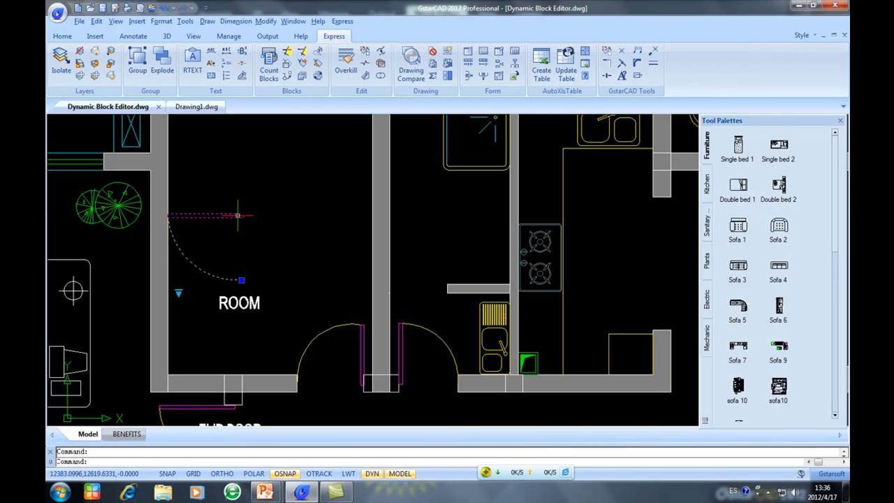
{"action": "left_click", "coordinate": [182, 297]}
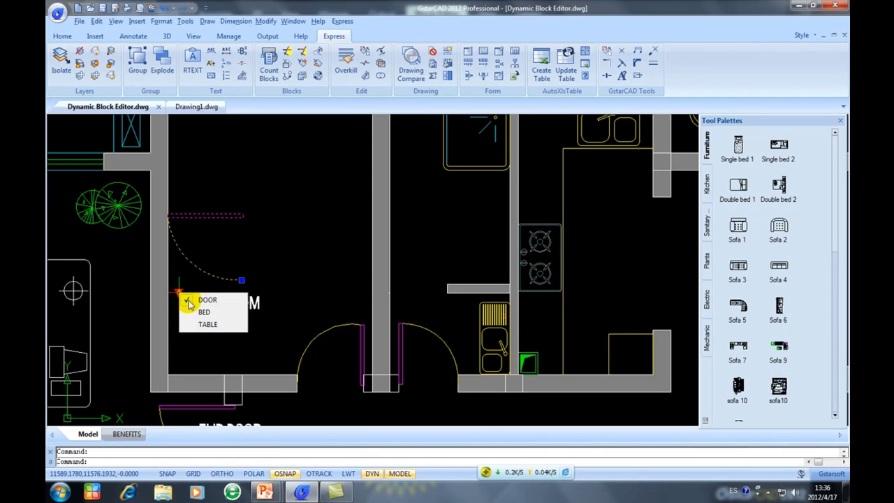
{"action": "left_click", "coordinate": [202, 312]}
{"action": "key", "text": "Escape"}
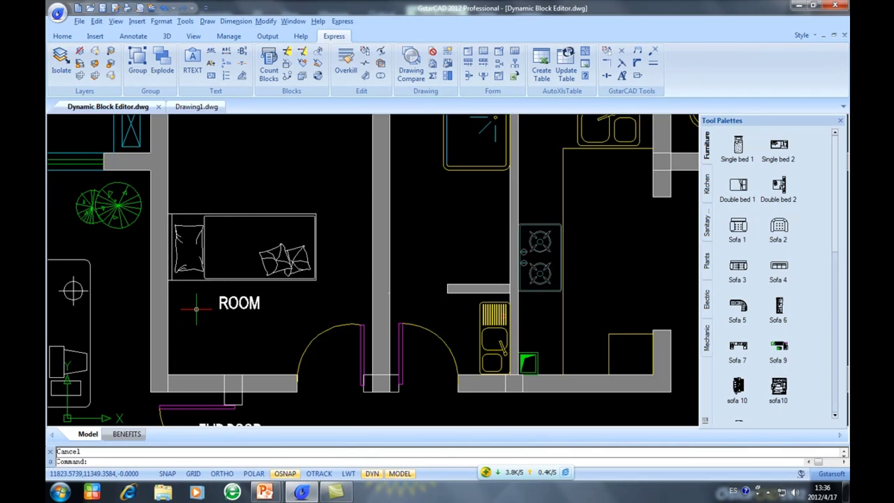
Switch the dynamic door block above the KITCHEN label to its TABLE visibility state
{"action": "scroll", "coordinate": [255, 303], "scroll_direction": "down", "scroll_amount": 2}
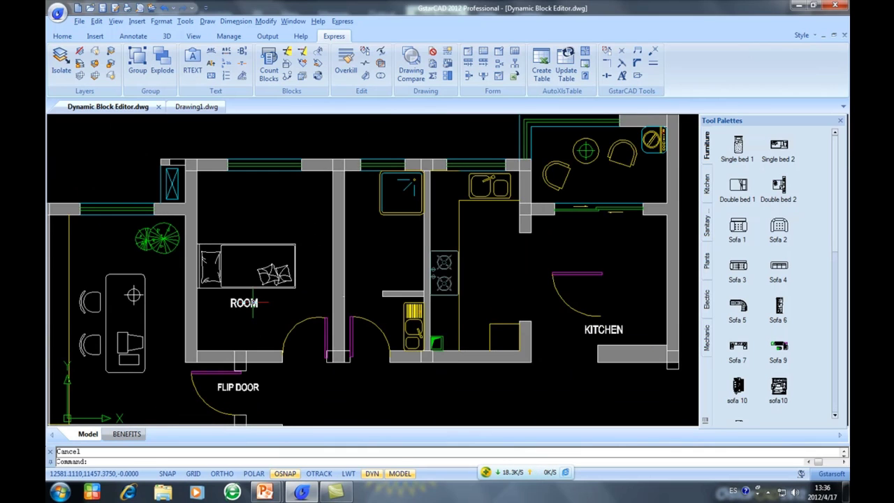
{"action": "middle_click_drag", "start_coordinate": [255, 303], "coordinate": [233, 299]}
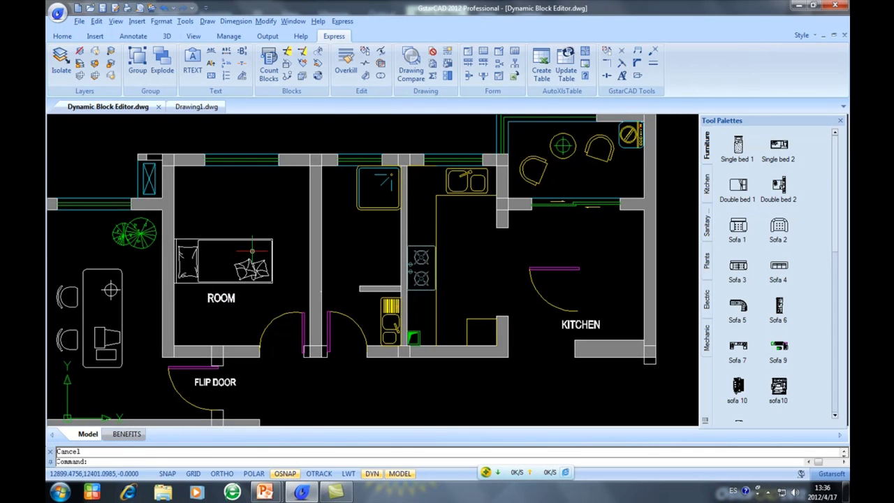
{"action": "middle_click_drag", "start_coordinate": [383, 252], "coordinate": [218, 251]}
{"action": "scroll", "coordinate": [428, 305], "scroll_direction": "up", "scroll_amount": 1}
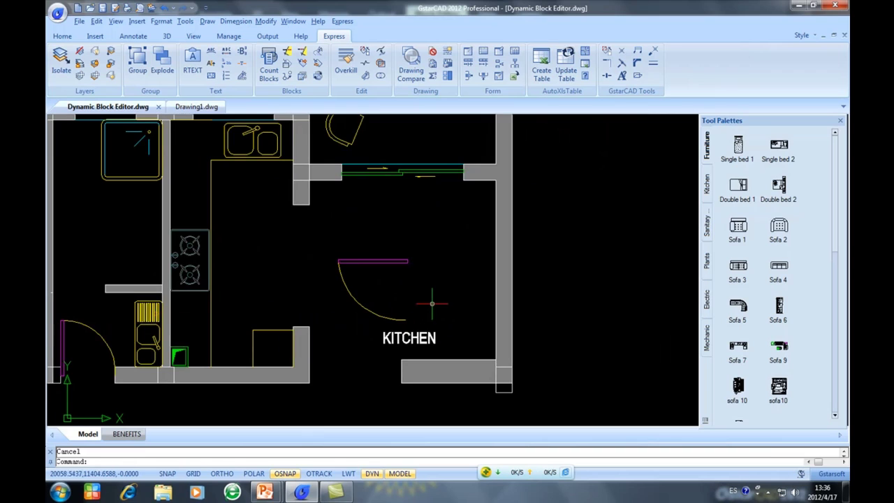
{"action": "middle_click_drag", "start_coordinate": [287, 234], "coordinate": [272, 250]}
{"action": "left_click", "coordinate": [346, 277]}
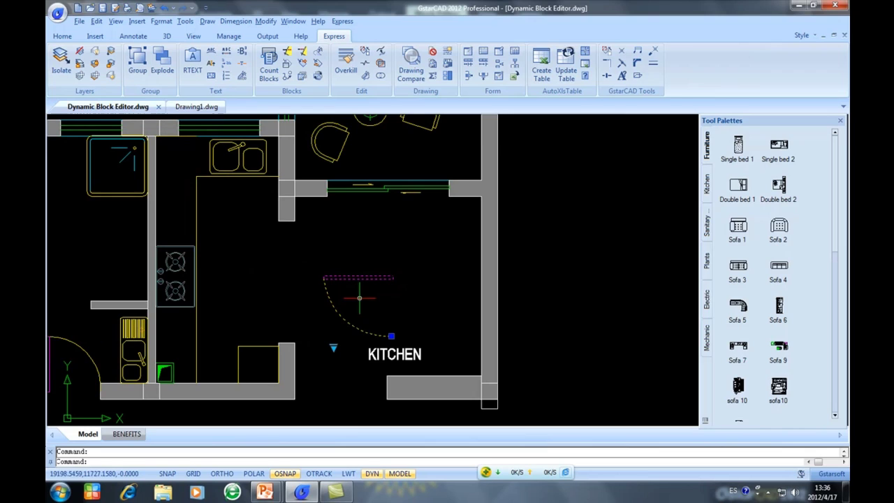
{"action": "left_click", "coordinate": [334, 347]}
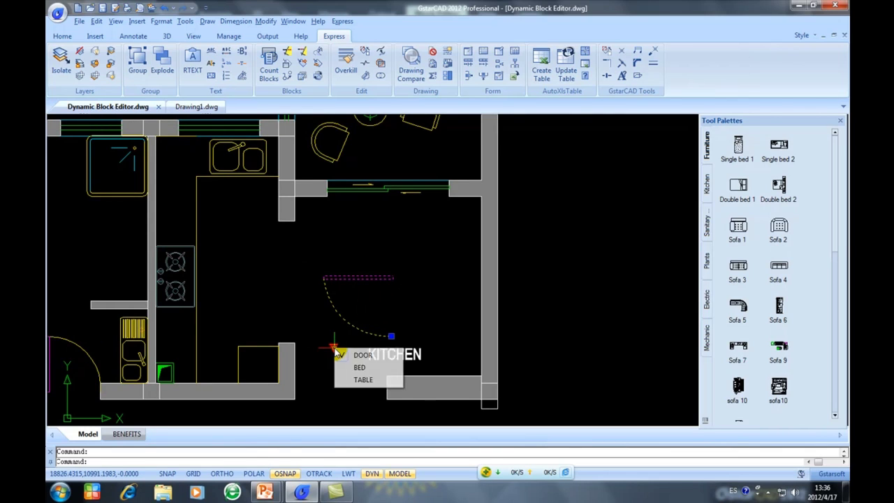
{"action": "left_click", "coordinate": [361, 379]}
{"action": "key", "text": "Escape"}
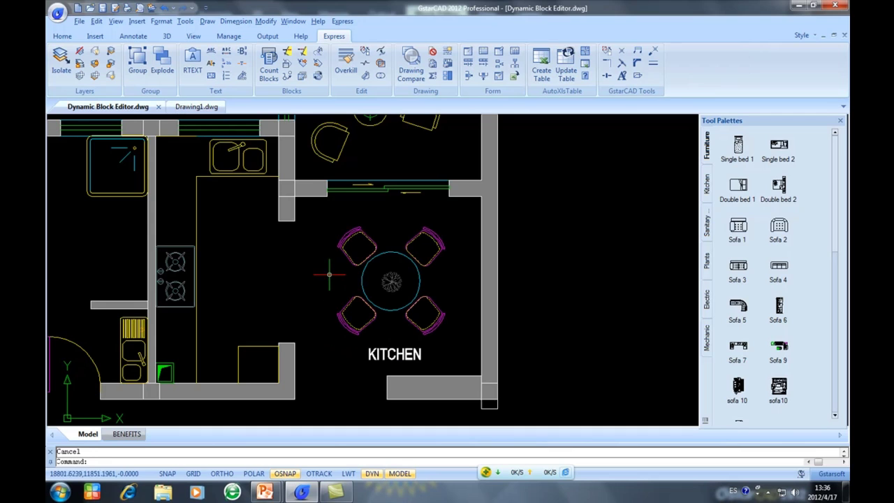
Review the furnished floor layout as a whole and look over the A0, A1 and A2 title blocks
{"action": "middle_click_drag", "start_coordinate": [326, 272], "coordinate": [470, 251]}
{"action": "scroll", "coordinate": [375, 245], "scroll_direction": "down", "scroll_amount": 3}
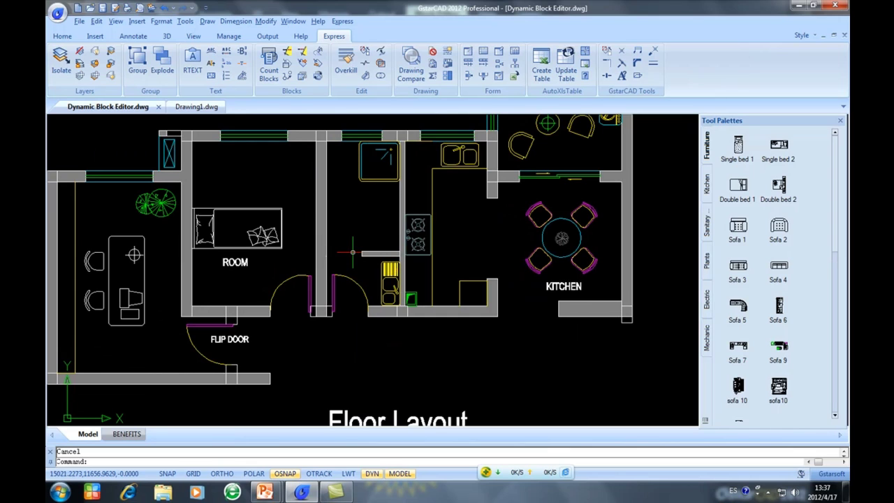
{"action": "mouse_move", "coordinate": [349, 235]}
{"action": "middle_mouse_down"}
{"action": "mouse_move", "coordinate": [408, 238]}
{"action": "mouse_move", "coordinate": [376, 241]}
{"action": "middle_mouse_up"}
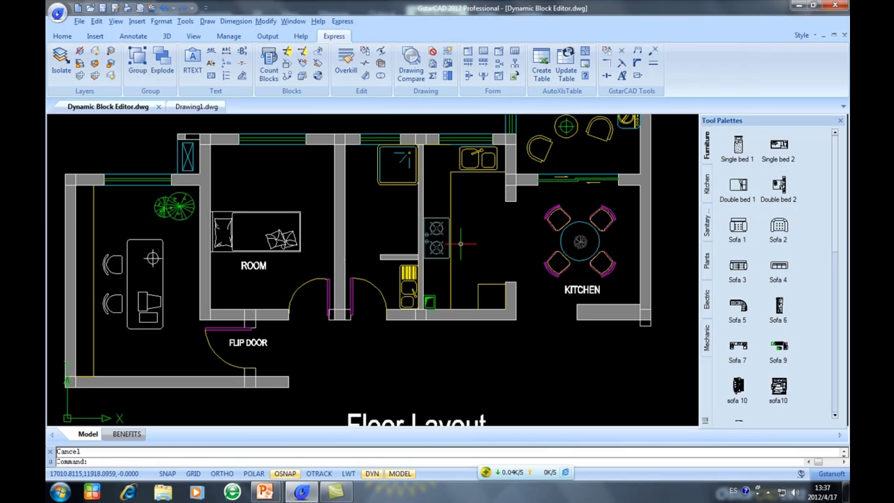
{"action": "scroll", "coordinate": [460, 244], "scroll_direction": "down", "scroll_amount": 3}
{"action": "scroll", "coordinate": [482, 253], "scroll_direction": "up", "scroll_amount": 1}
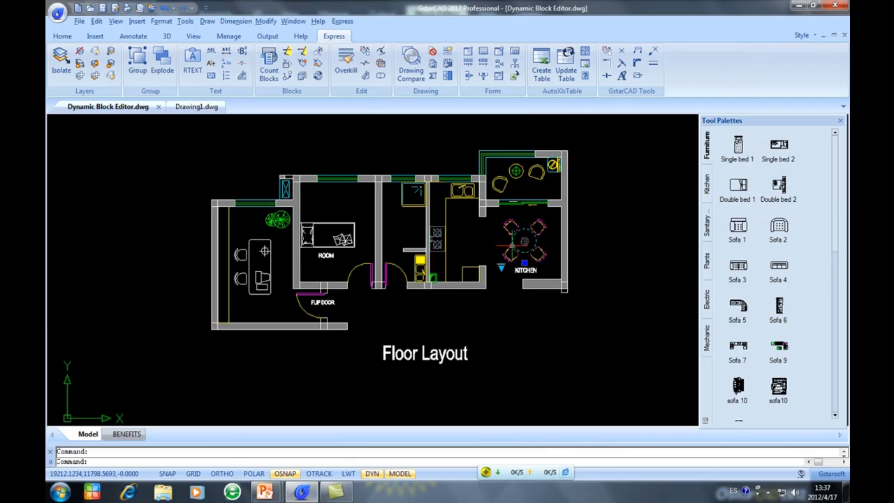
{"action": "key", "text": "Escape"}
{"action": "scroll", "coordinate": [405, 262], "scroll_direction": "down", "scroll_amount": 3}
{"action": "scroll", "coordinate": [408, 341], "scroll_direction": "up", "scroll_amount": 5}
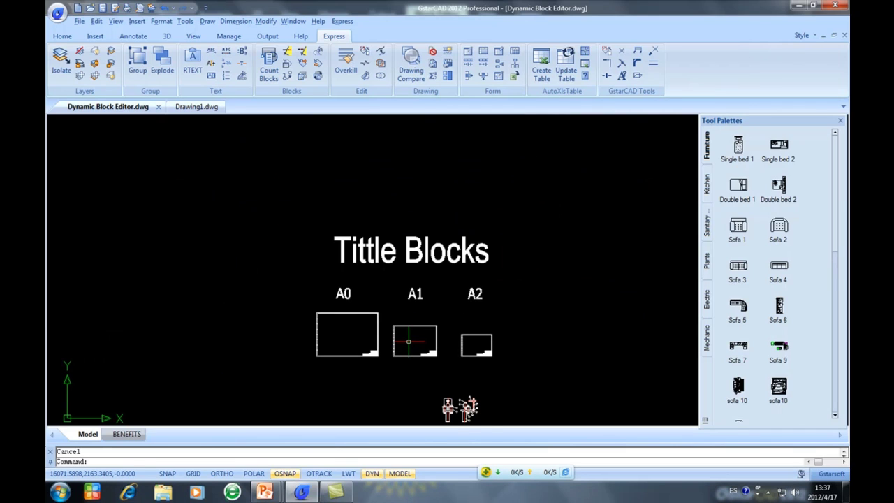
Examine the A0, A1 and A2 title blocks and the numbered mechanical assembly drawn beneath them
{"action": "scroll", "coordinate": [409, 342], "scroll_direction": "up", "scroll_amount": 1}
{"action": "middle_click_drag", "start_coordinate": [411, 340], "coordinate": [406, 302]}
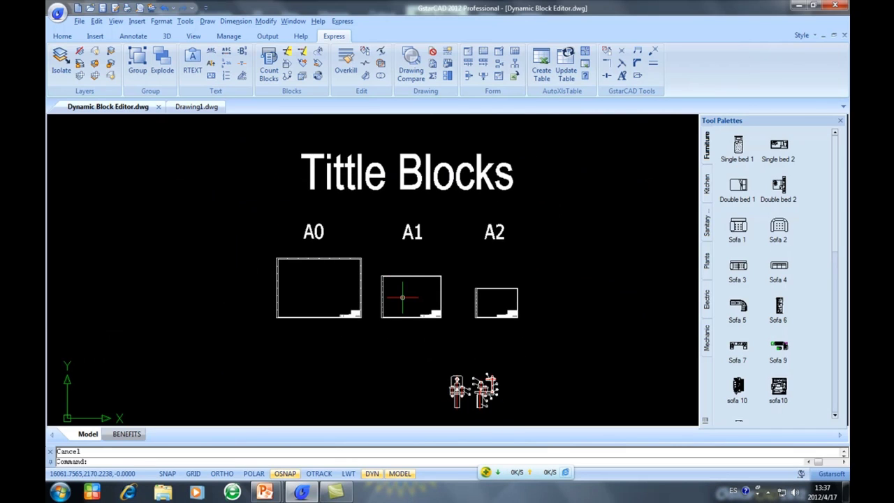
{"action": "scroll", "coordinate": [468, 352], "scroll_direction": "up", "scroll_amount": 5}
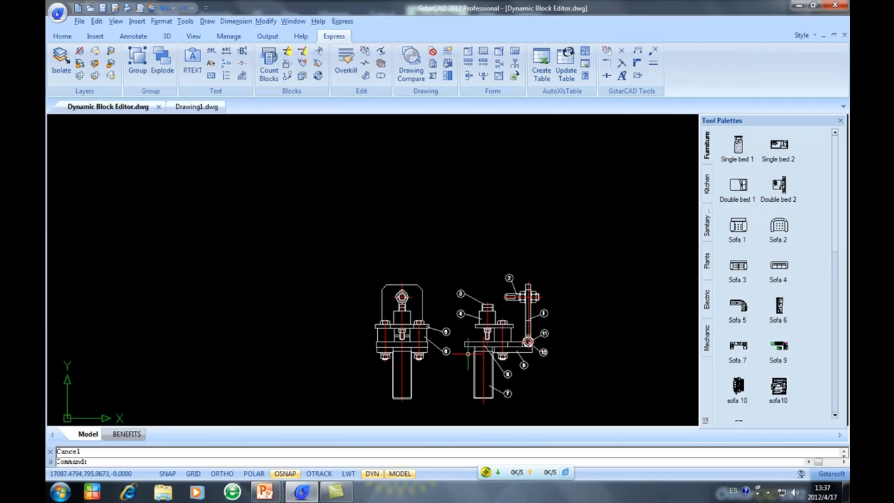
{"action": "scroll", "coordinate": [467, 353], "scroll_direction": "up", "scroll_amount": 3}
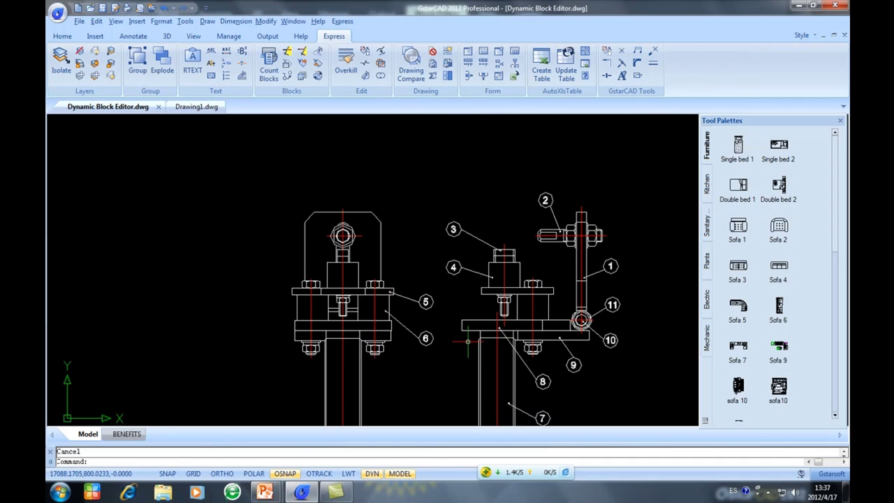
{"action": "scroll", "coordinate": [468, 342], "scroll_direction": "down", "scroll_amount": 7}
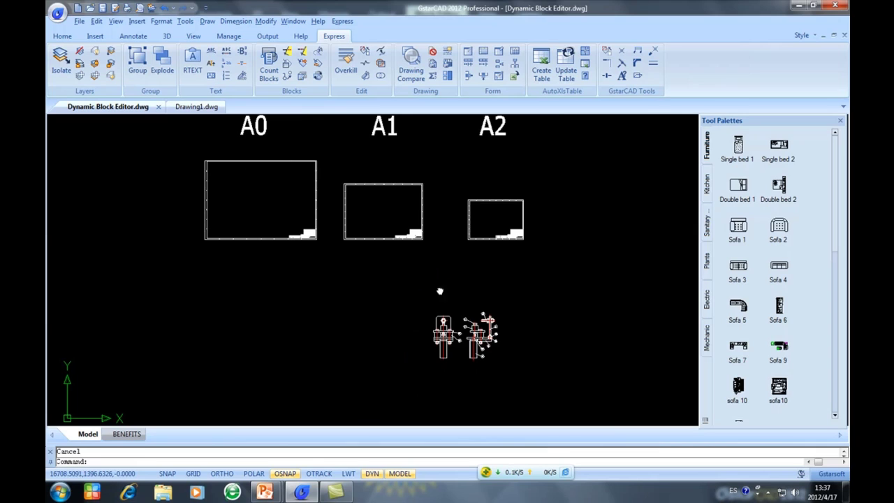
{"action": "middle_click_drag", "start_coordinate": [431, 285], "coordinate": [480, 349]}
{"action": "mouse_move", "coordinate": [457, 307]}
{"action": "middle_mouse_down"}
{"action": "mouse_move", "coordinate": [445, 333]}
{"action": "mouse_move", "coordinate": [420, 343]}
{"action": "middle_mouse_up"}
{"action": "scroll", "coordinate": [417, 339], "scroll_direction": "down", "scroll_amount": 2}
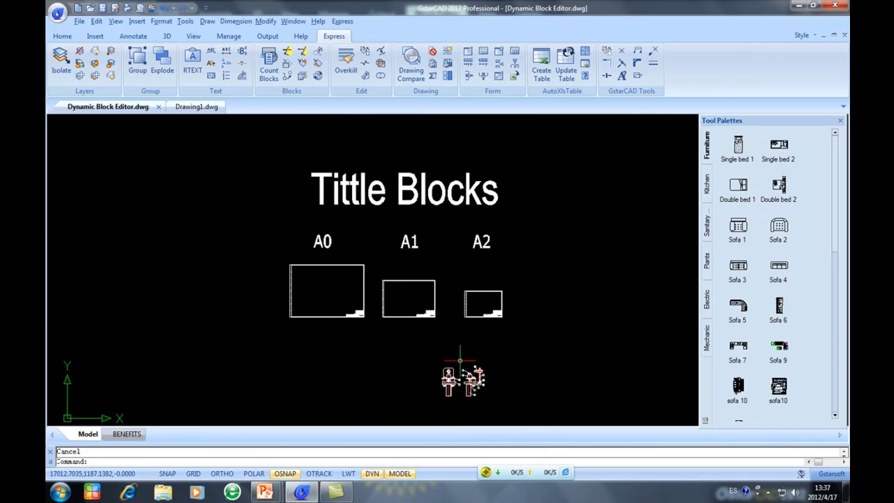
{"action": "middle_click_drag", "start_coordinate": [445, 333], "coordinate": [454, 343]}
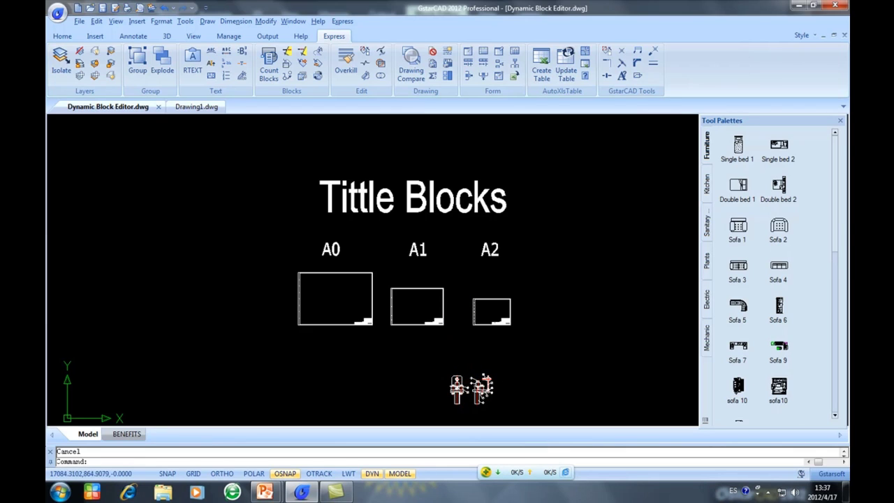
{"action": "middle_click_drag", "start_coordinate": [411, 355], "coordinate": [409, 364]}
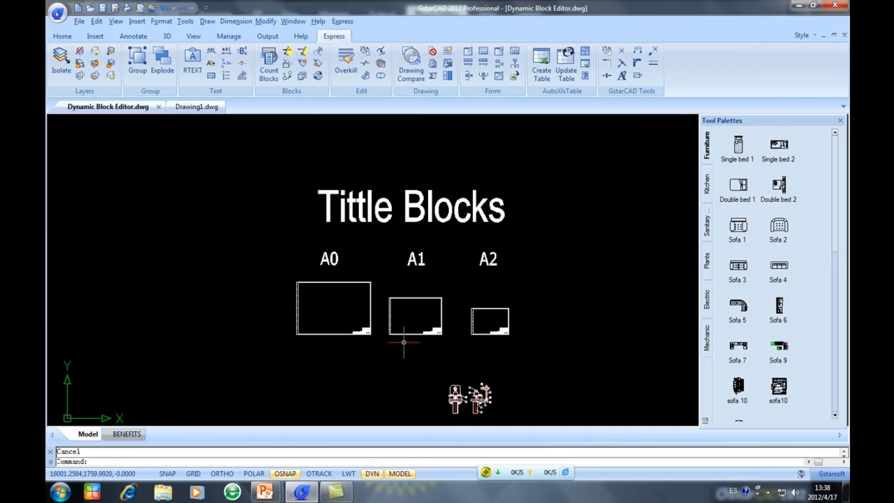
Start a block definition named TB with its base point at the lower-right corner of the A1 title block
{"action": "type", "text": "b"}
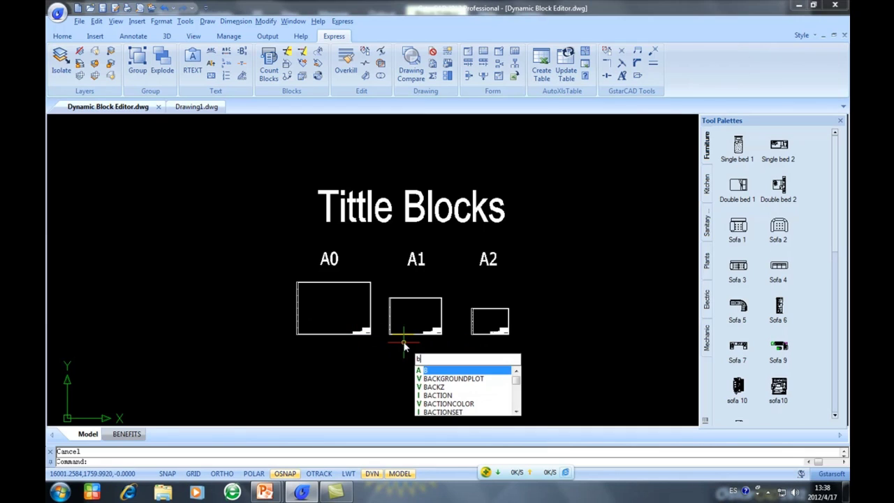
{"action": "type", "text": "lock"}
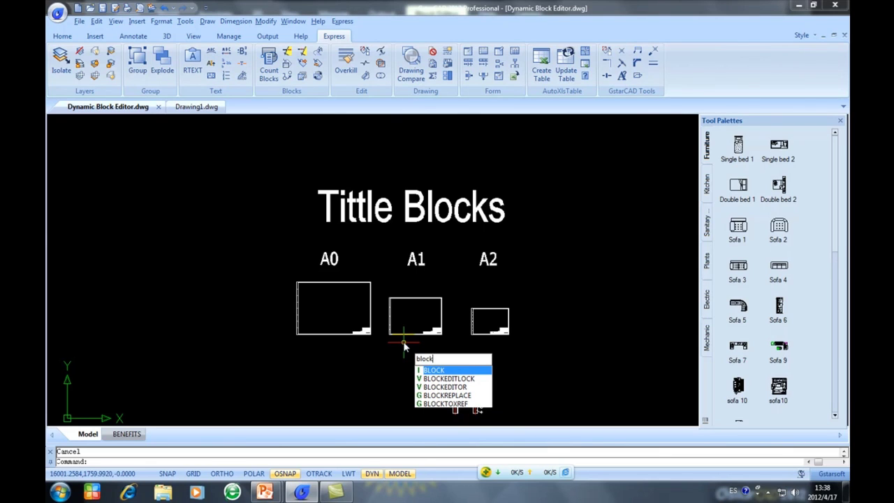
{"action": "key", "text": "Return"}
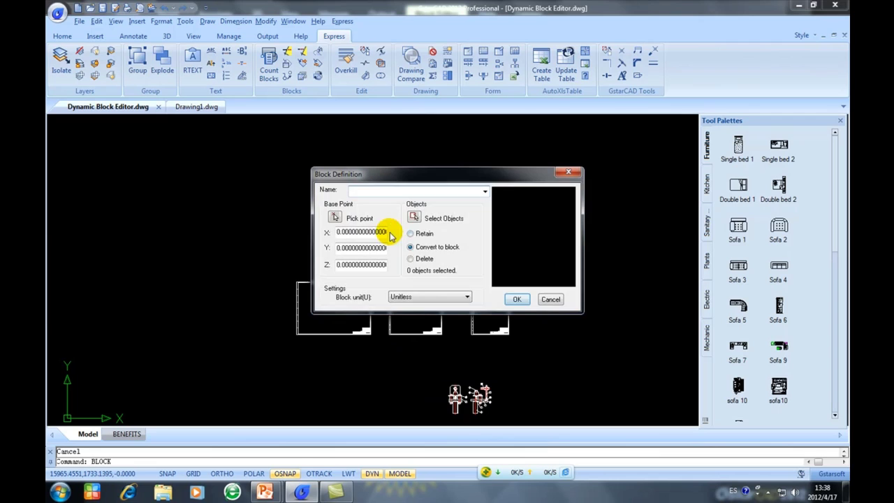
{"action": "left_click", "coordinate": [335, 218]}
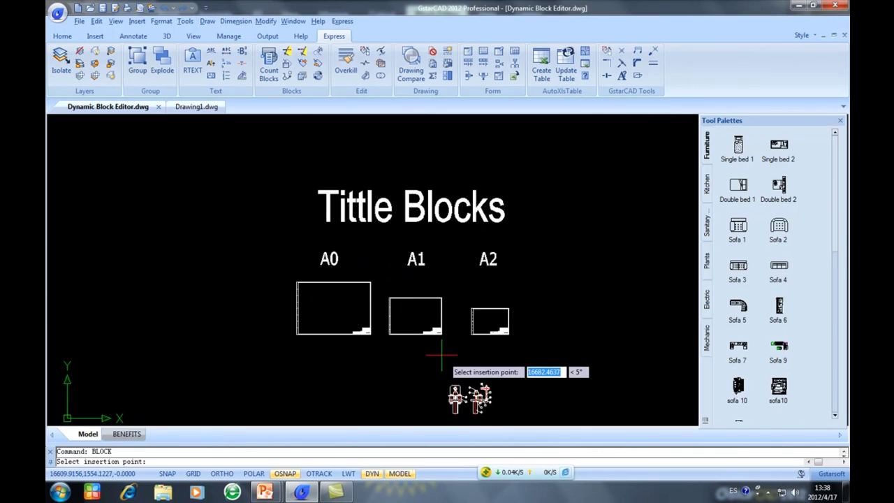
{"action": "scroll", "coordinate": [440, 344], "scroll_direction": "up", "scroll_amount": 2}
{"action": "scroll", "coordinate": [440, 345], "scroll_direction": "up", "scroll_amount": 4}
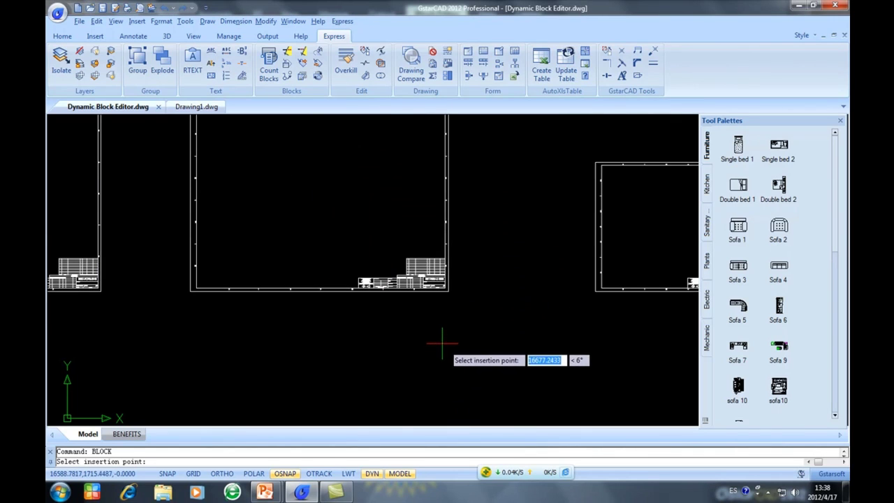
{"action": "left_click", "coordinate": [447, 290]}
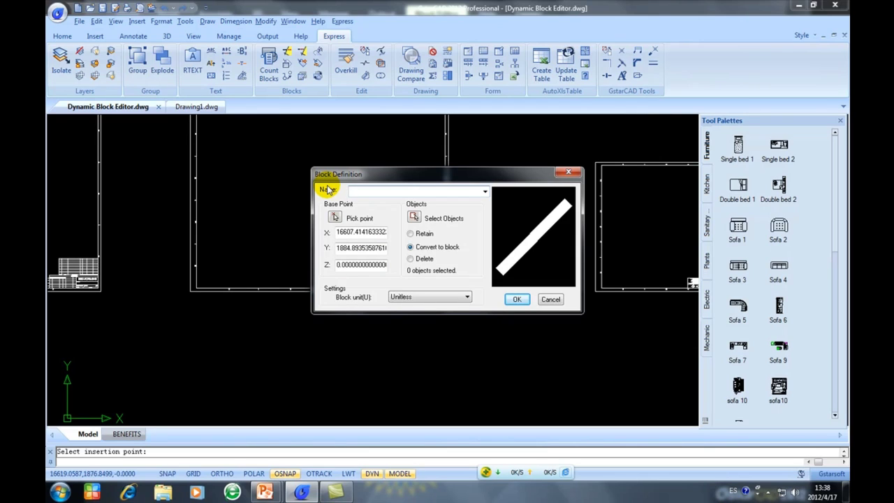
{"action": "type", "text": "TB"}
{"action": "left_click", "coordinate": [517, 299]}
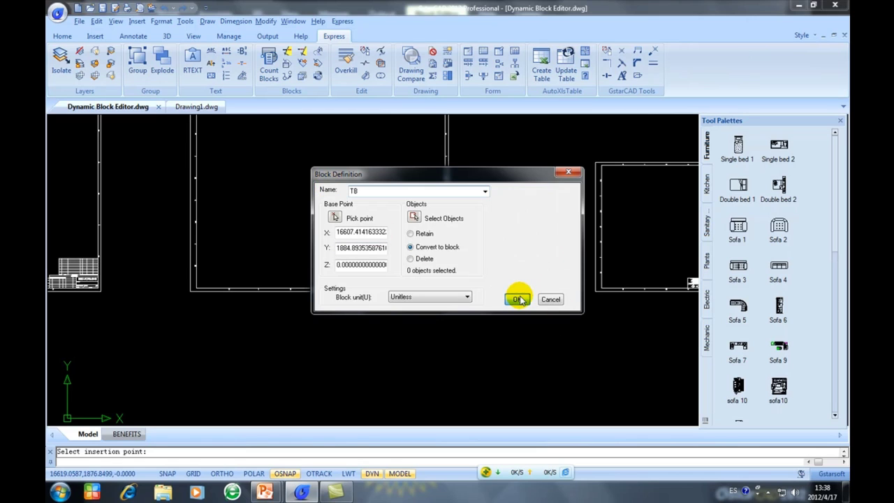
Add the A0, A1 and A2 frames to the TB definition, create the block with Convert to block, and check its selection
{"action": "left_click", "coordinate": [417, 220]}
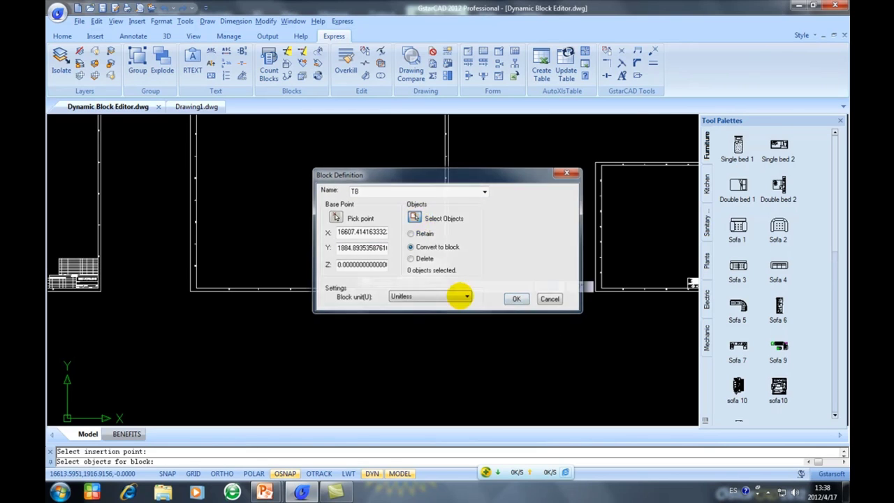
{"action": "scroll", "coordinate": [451, 318], "scroll_direction": "down", "scroll_amount": 5}
{"action": "left_click", "coordinate": [227, 227]}
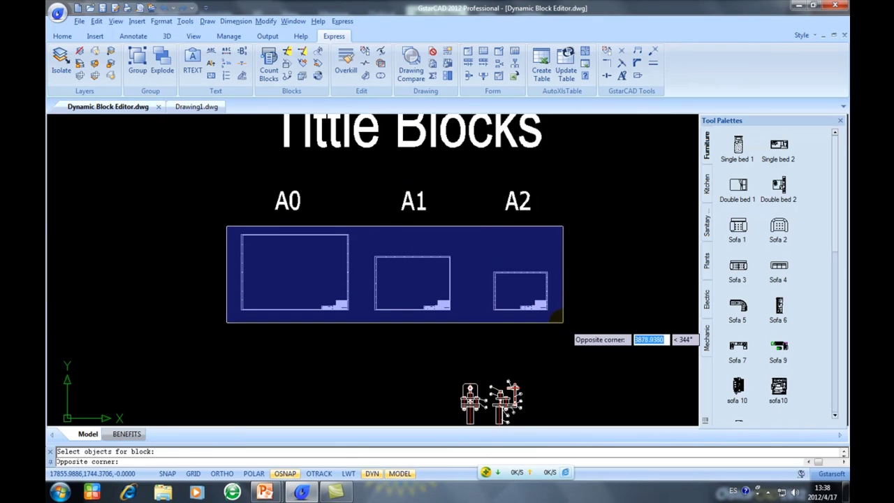
{"action": "left_click", "coordinate": [563, 322]}
{"action": "key", "text": "Return"}
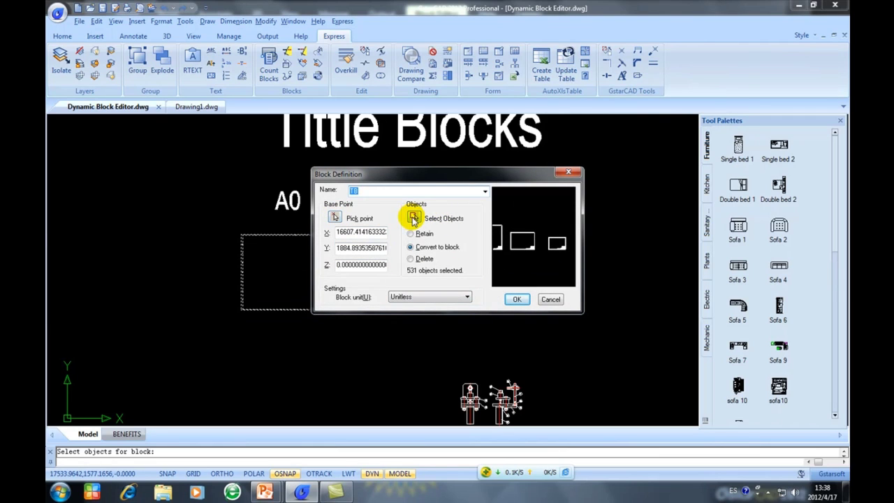
{"action": "left_click", "coordinate": [516, 299]}
{"action": "left_click", "coordinate": [423, 281]}
{"action": "left_click", "coordinate": [326, 270]}
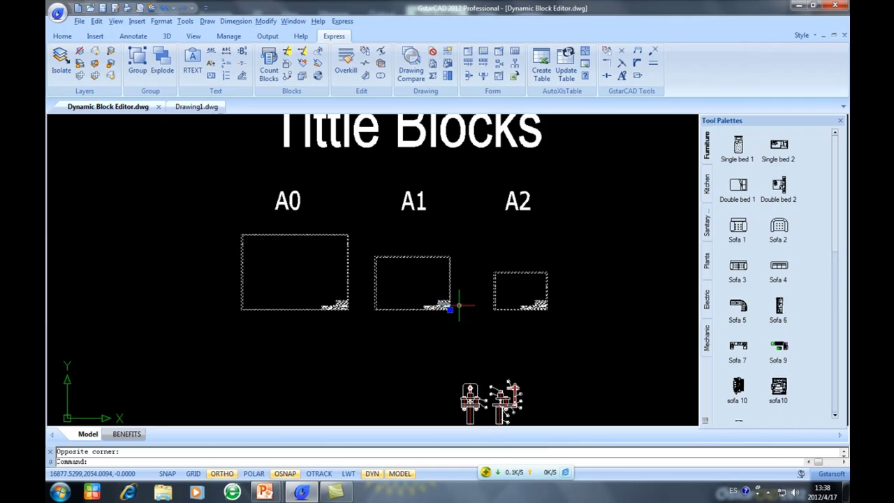
{"action": "key", "text": "Escape"}
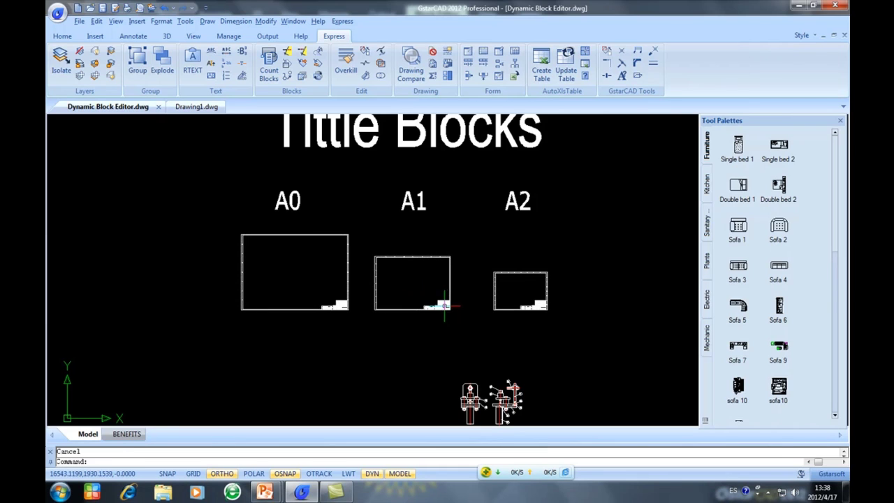
Open the TB block in the Block Editor and close the Tool Palettes to free the drawing area
{"action": "double_click", "coordinate": [451, 289]}
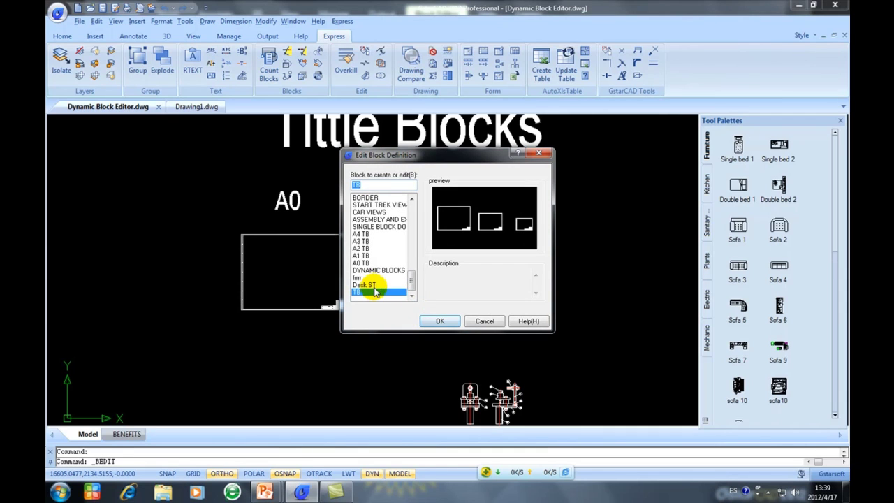
{"action": "left_click", "coordinate": [437, 321]}
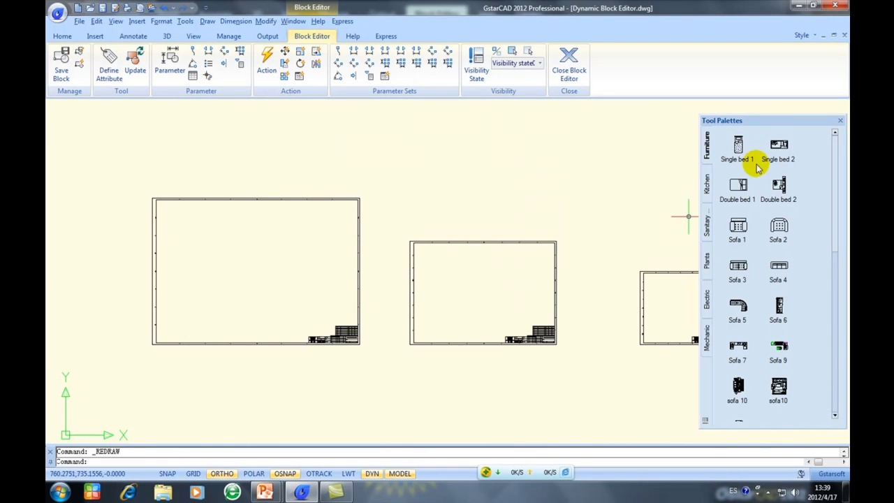
{"action": "left_click", "coordinate": [840, 120]}
{"action": "mouse_move", "coordinate": [489, 167]}
{"action": "middle_mouse_down"}
{"action": "mouse_move", "coordinate": [406, 167]}
{"action": "mouse_move", "coordinate": [418, 167]}
{"action": "middle_mouse_up"}
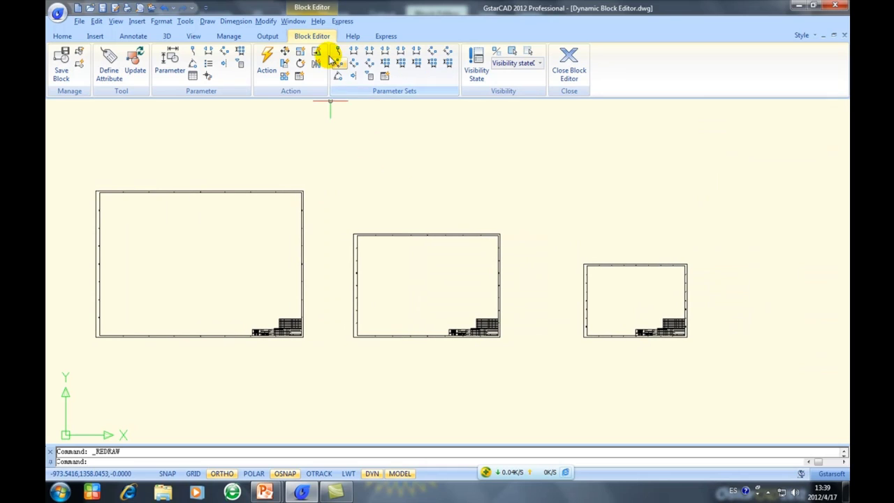
Place a visibility parameter just below the lower-right corner of the A1 title block
{"action": "middle_click_drag", "start_coordinate": [372, 184], "coordinate": [385, 184]}
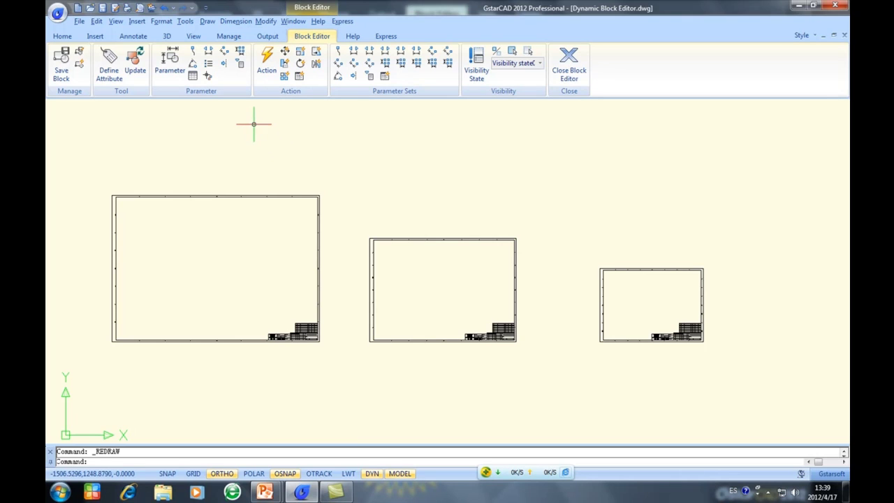
{"action": "left_click", "coordinate": [240, 65]}
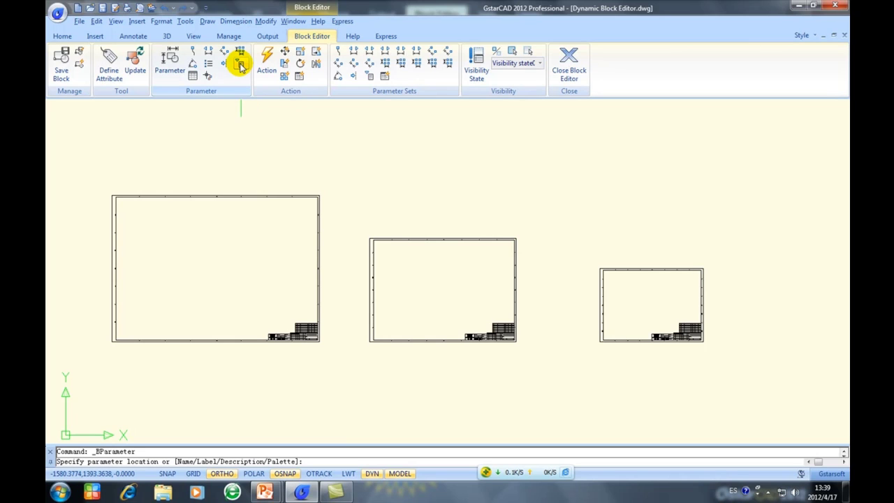
{"action": "left_click", "coordinate": [504, 363]}
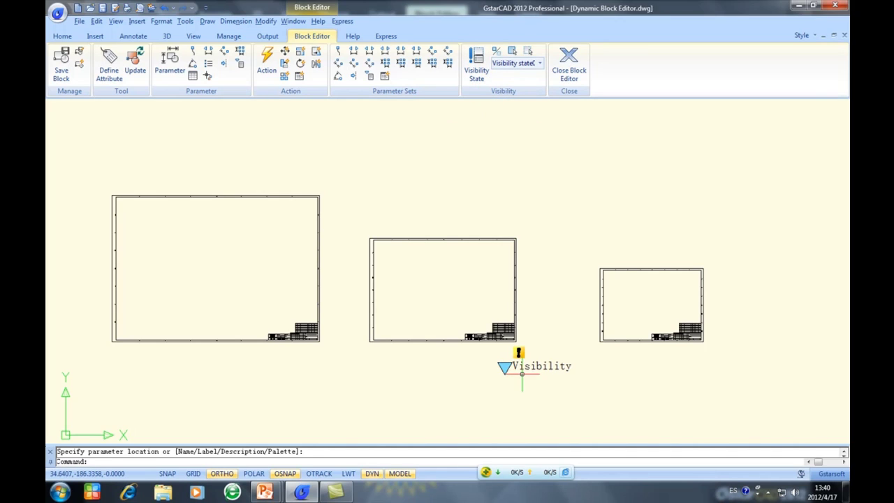
Create two new visibility states named A0 and A1, leaving the visibility of existing objects unchanged
{"action": "left_click", "coordinate": [485, 72]}
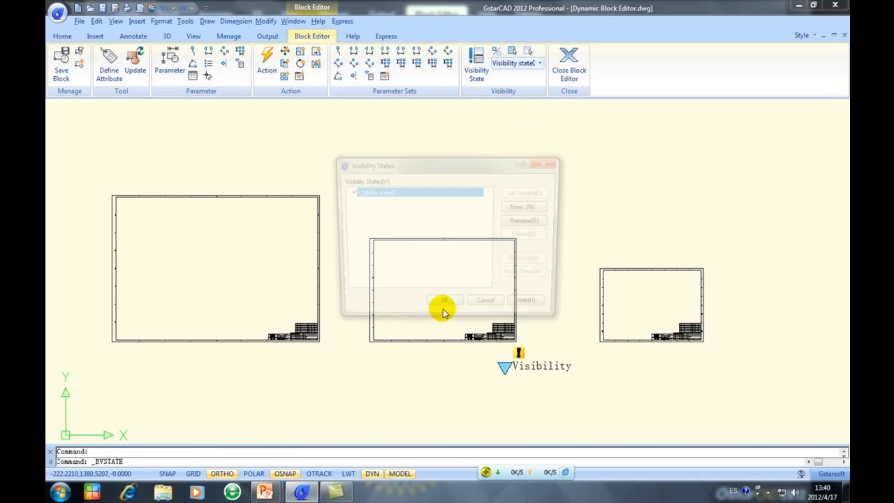
{"action": "mouse_move", "coordinate": [498, 164]}
{"action": "left_mouse_down"}
{"action": "mouse_move", "coordinate": [653, 128]}
{"action": "mouse_move", "coordinate": [726, 89]}
{"action": "mouse_move", "coordinate": [733, 76]}
{"action": "left_mouse_up"}
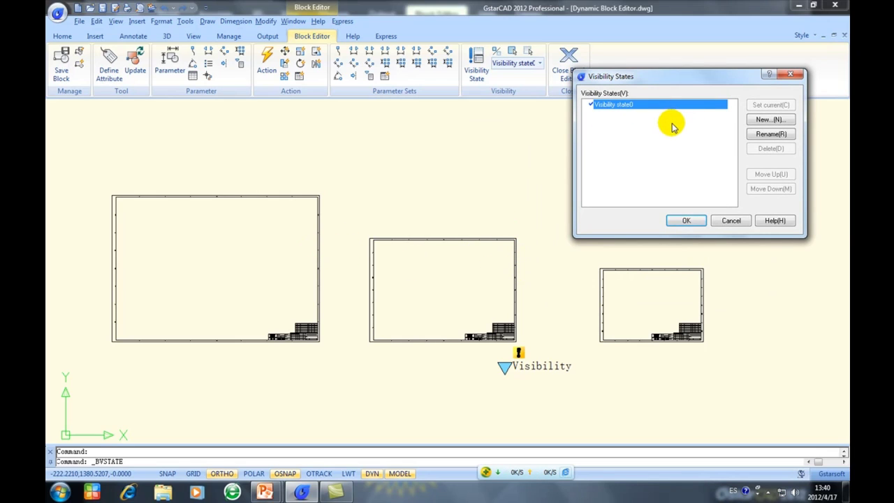
{"action": "left_click", "coordinate": [765, 123]}
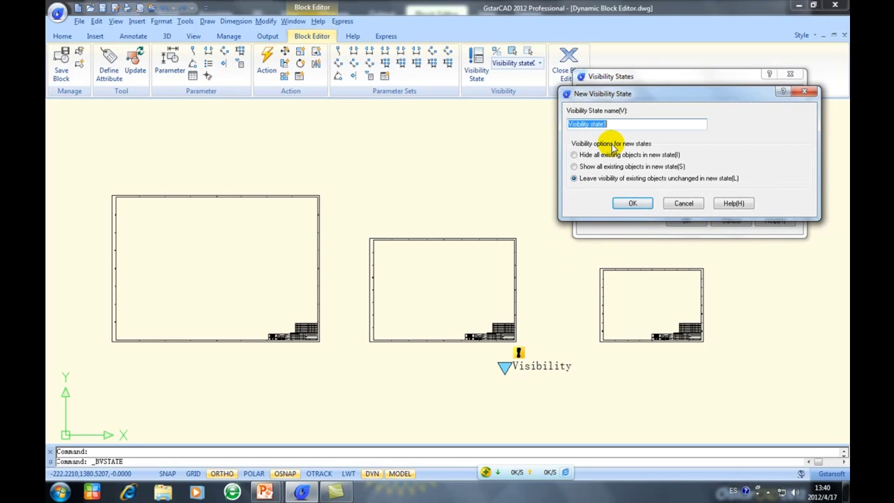
{"action": "type", "text": "A0"}
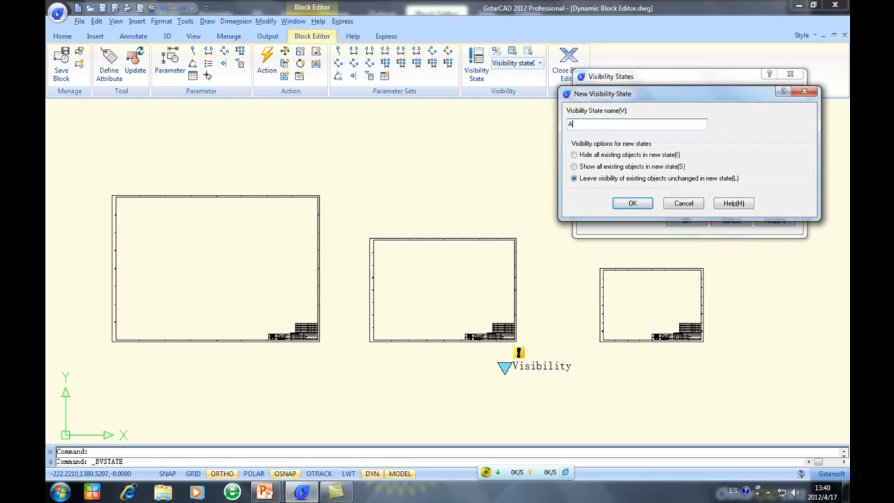
{"action": "left_click", "coordinate": [634, 203]}
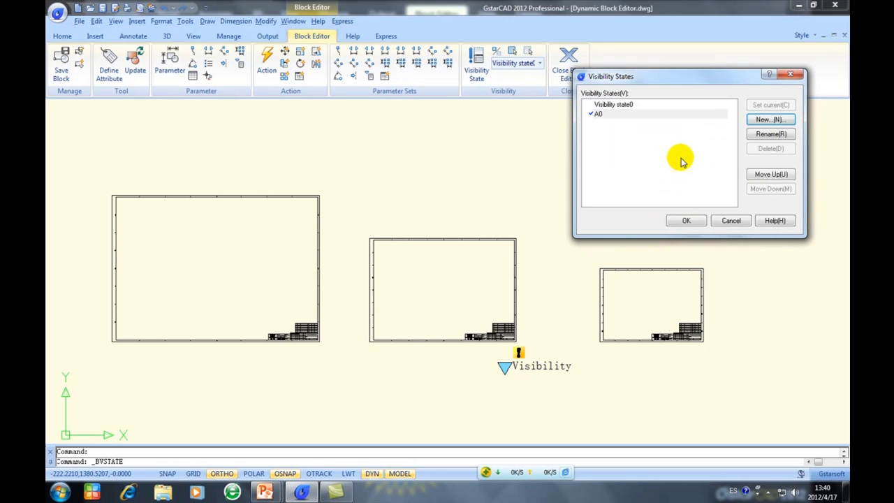
{"action": "left_click", "coordinate": [765, 123]}
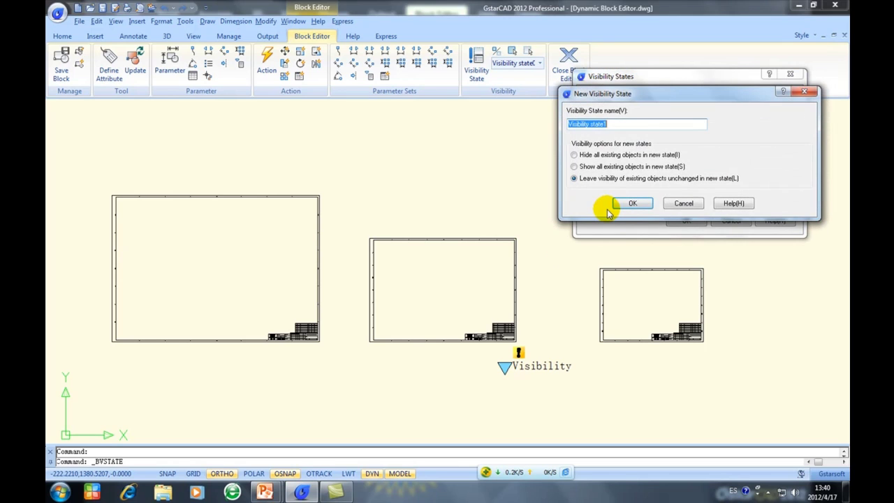
{"action": "type", "text": "A1"}
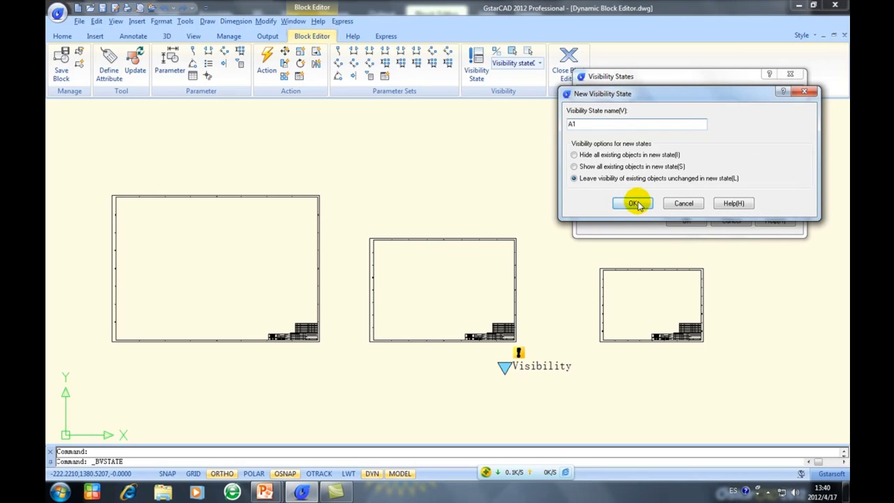
{"action": "left_click", "coordinate": [634, 203]}
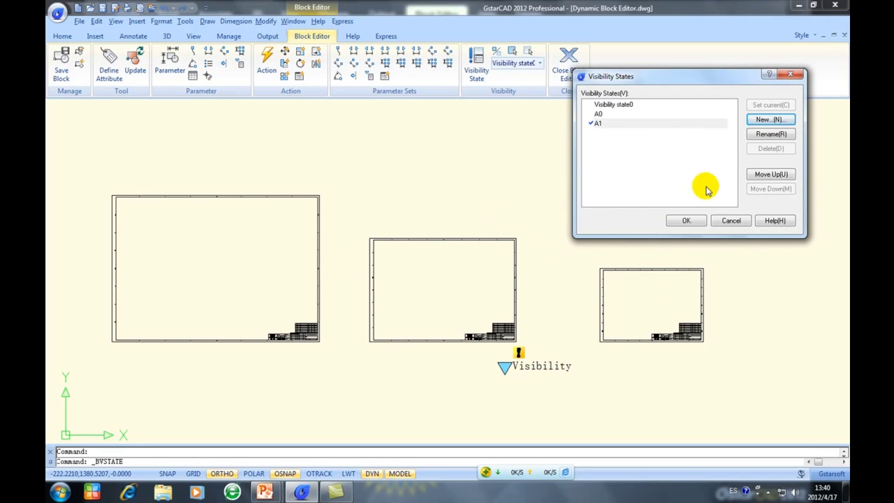
Rename the default visibility state, Visibility state0, to A2 and accept the list of visibility states
{"action": "left_click", "coordinate": [638, 104]}
{"action": "left_click", "coordinate": [757, 136]}
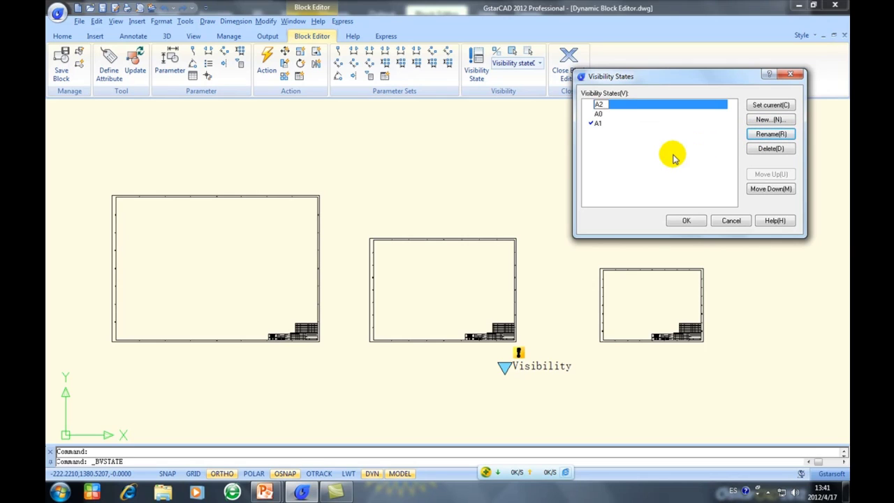
{"action": "left_click", "coordinate": [687, 219]}
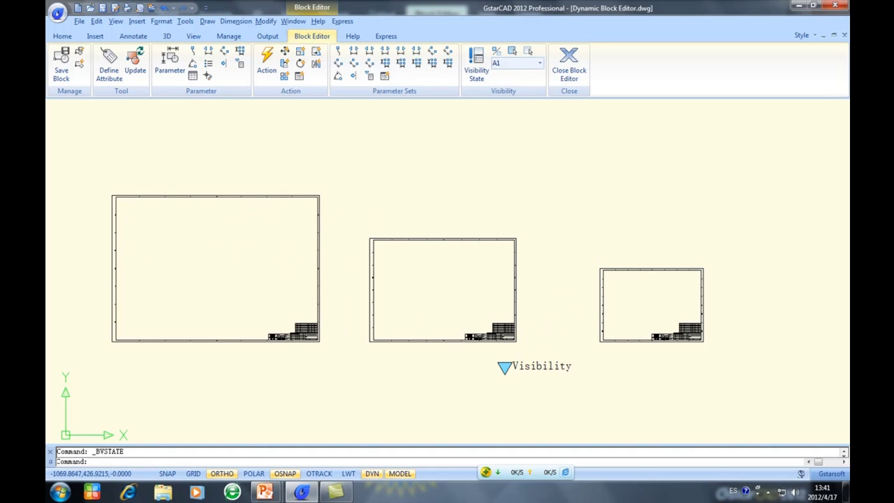
Hide the large and medium title blocks in the current A1 visibility state only
{"action": "left_click", "coordinate": [529, 52]}
{"action": "left_click", "coordinate": [541, 348]}
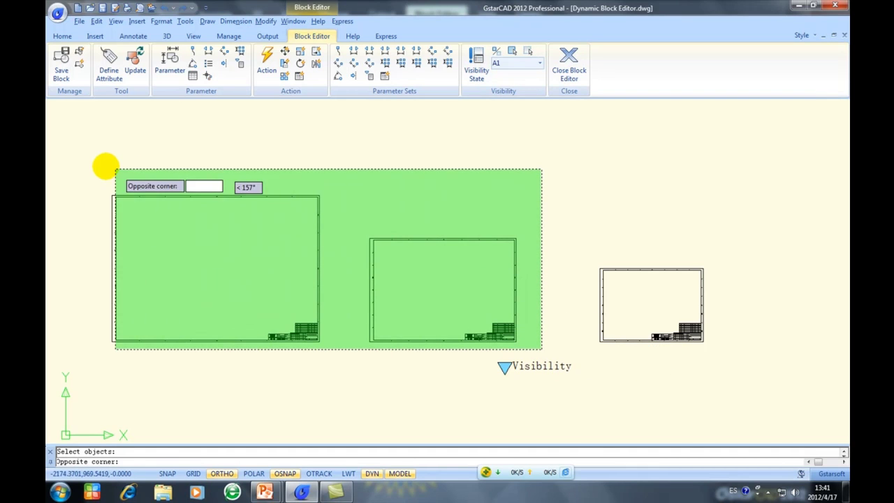
{"action": "left_click", "coordinate": [93, 164]}
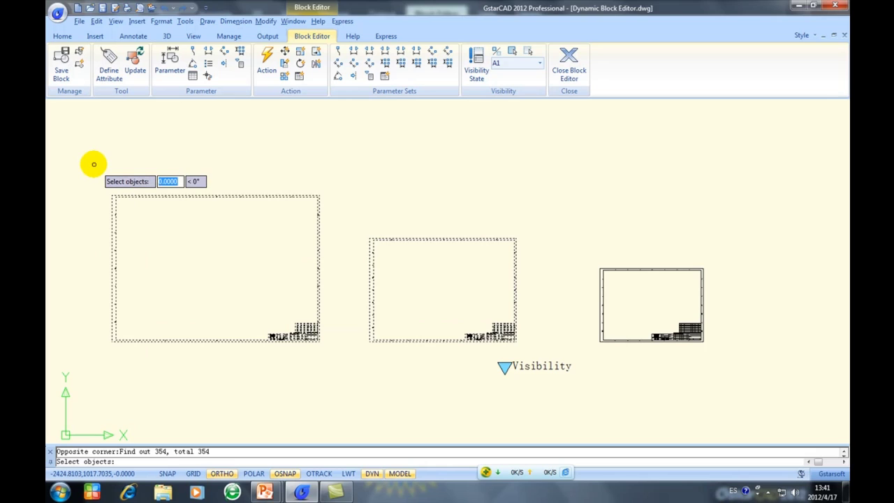
{"action": "key", "text": "Return"}
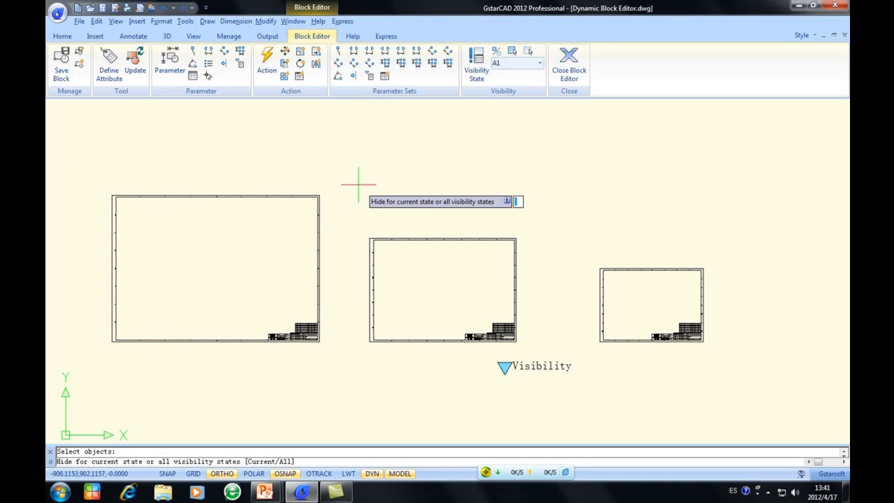
{"action": "type", "text": "C"}
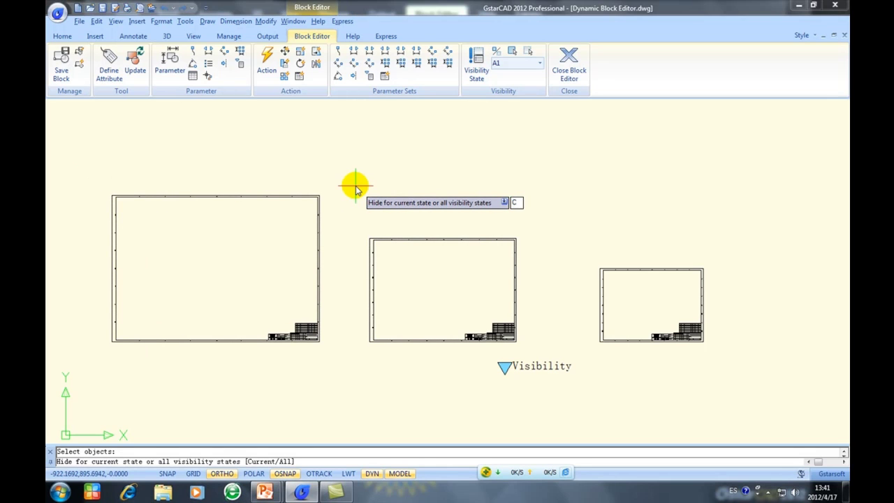
{"action": "key", "text": "Return"}
Switch to visibility state A0 and hide the medium and small title blocks for the current state only
{"action": "left_click", "coordinate": [537, 63]}
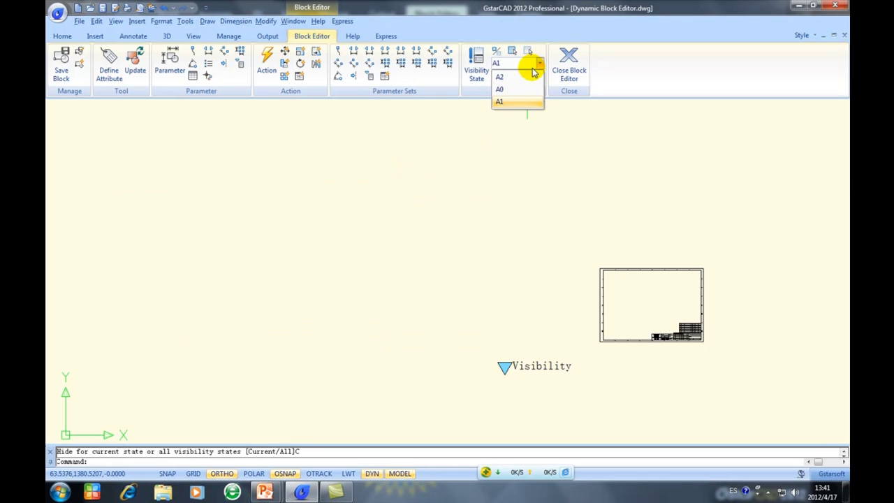
{"action": "left_click", "coordinate": [521, 89]}
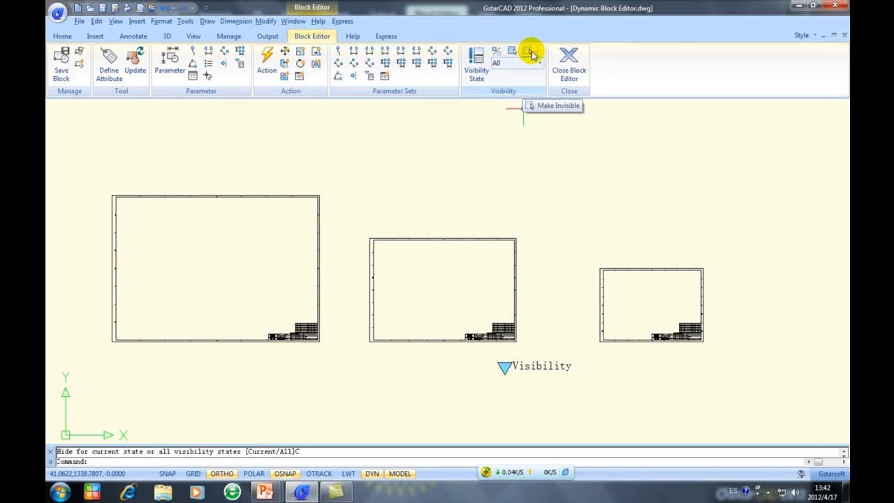
{"action": "left_click", "coordinate": [529, 54]}
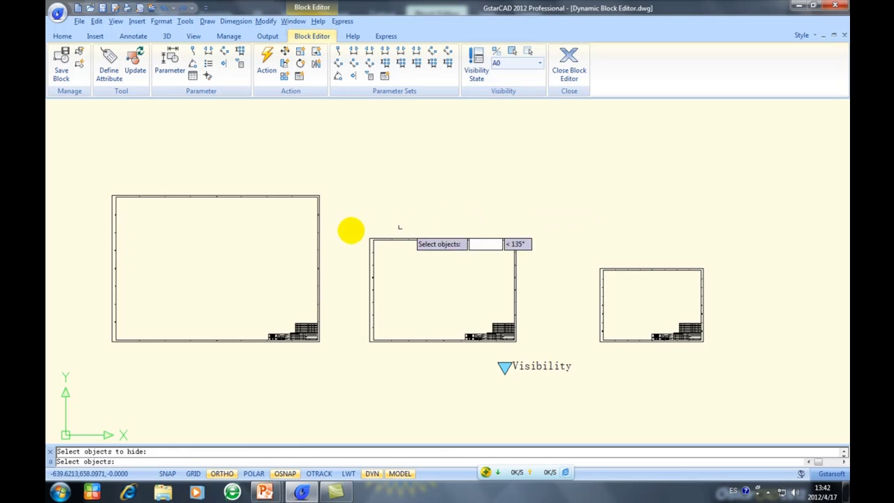
{"action": "left_click", "coordinate": [340, 223]}
{"action": "left_click", "coordinate": [758, 343]}
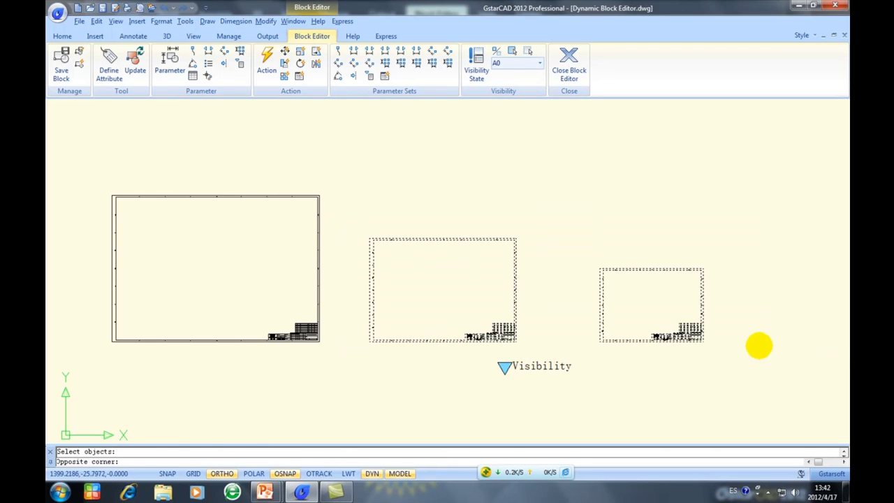
{"action": "key", "text": "Return"}
{"action": "type", "text": "C"}
{"action": "key", "text": "Return"}
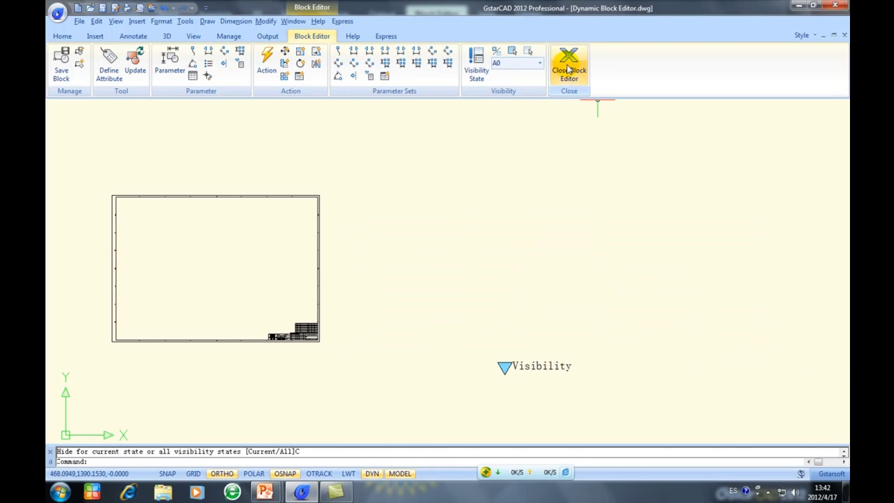
Switch to visibility state A2 and hide the small and large title blocks for the current state only
{"action": "left_click", "coordinate": [540, 63]}
{"action": "left_click", "coordinate": [518, 79]}
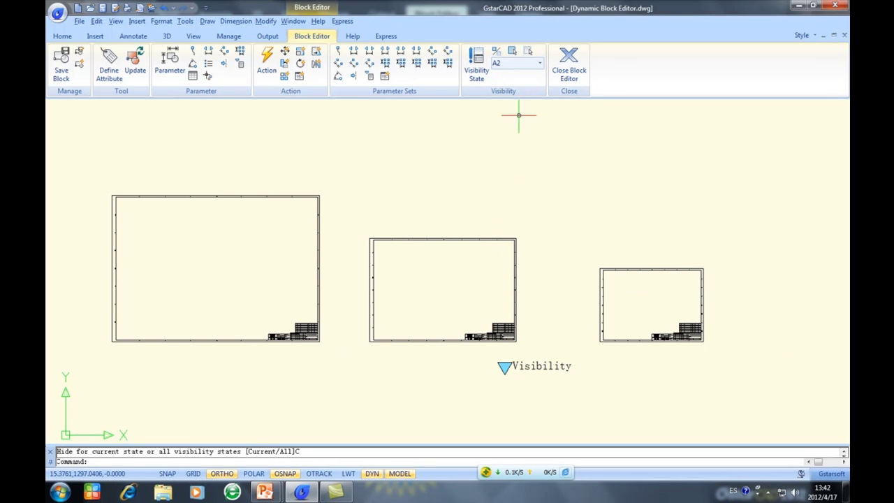
{"action": "left_click", "coordinate": [520, 53]}
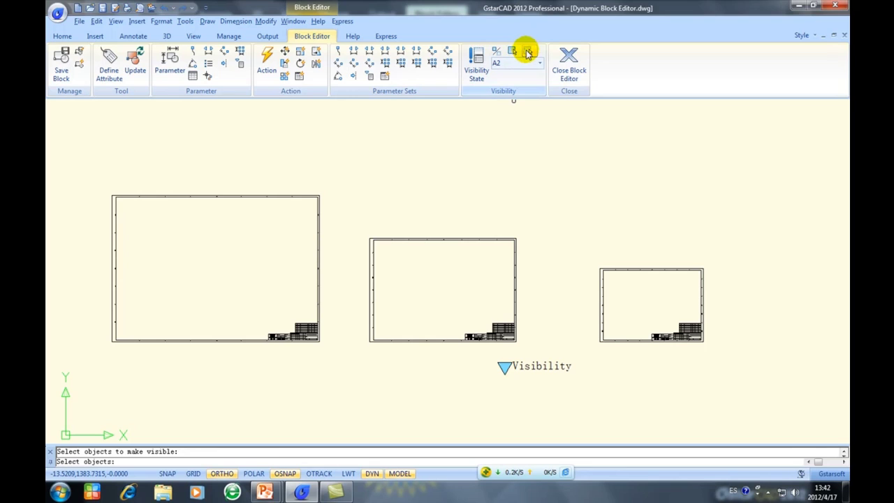
{"action": "left_click", "coordinate": [528, 53]}
{"action": "left_click", "coordinate": [576, 225]}
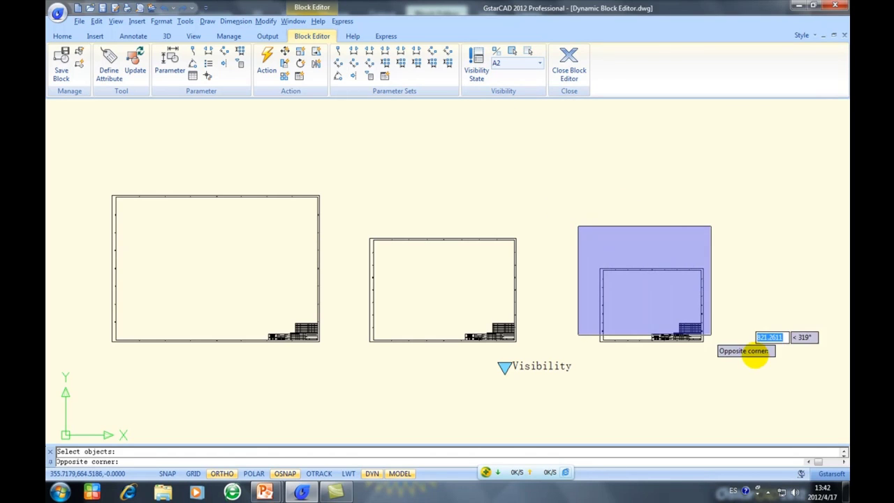
{"action": "left_click", "coordinate": [755, 355]}
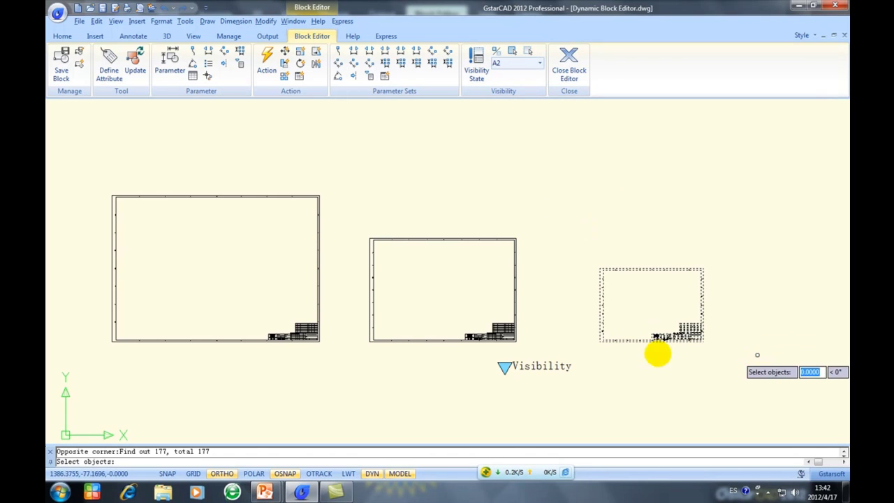
{"action": "left_click", "coordinate": [353, 379]}
{"action": "left_click", "coordinate": [61, 120]}
{"action": "key", "text": "Return"}
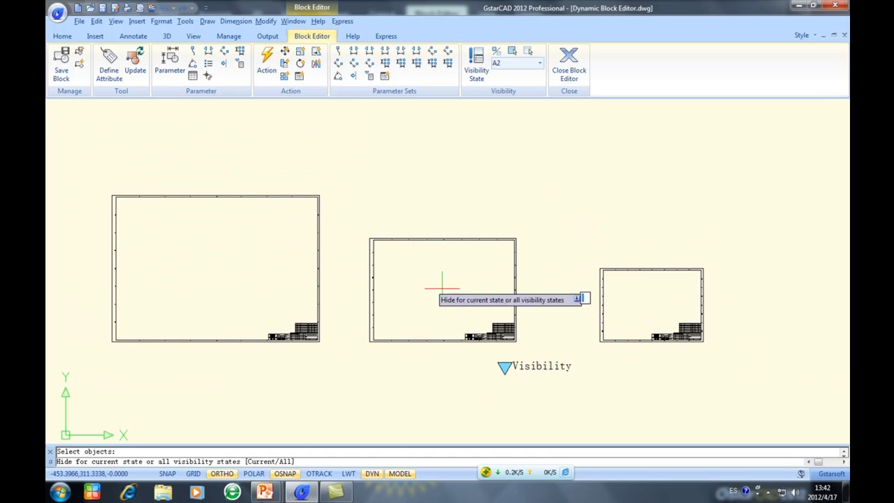
{"action": "type", "text": "c"}
{"action": "key", "text": "Return"}
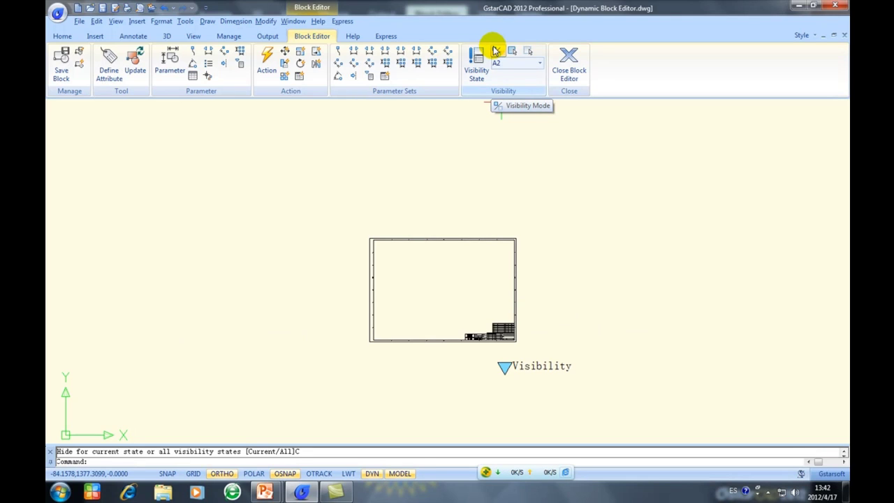
Turn on visibility mode to show hidden objects, and move the small title block onto the medium one, matching their lower-right corners
{"action": "left_click", "coordinate": [498, 51]}
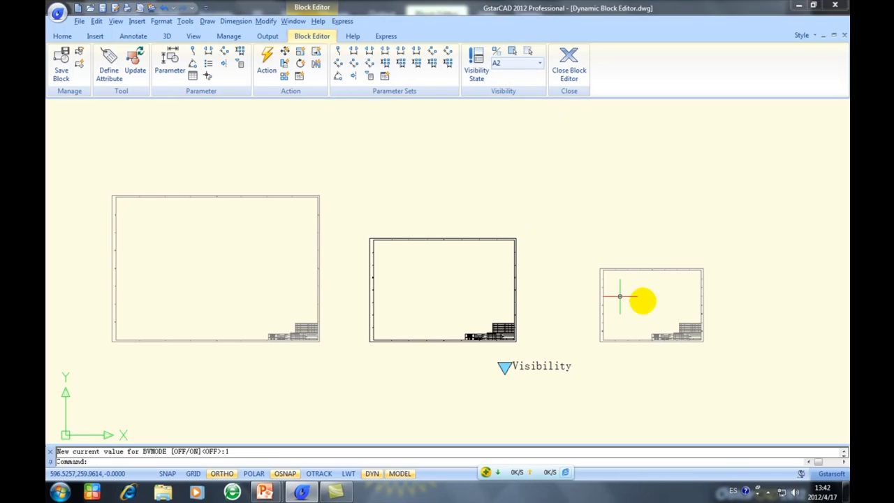
{"action": "left_click", "coordinate": [714, 344]}
{"action": "left_click", "coordinate": [590, 245]}
{"action": "right_click", "coordinate": [688, 312]}
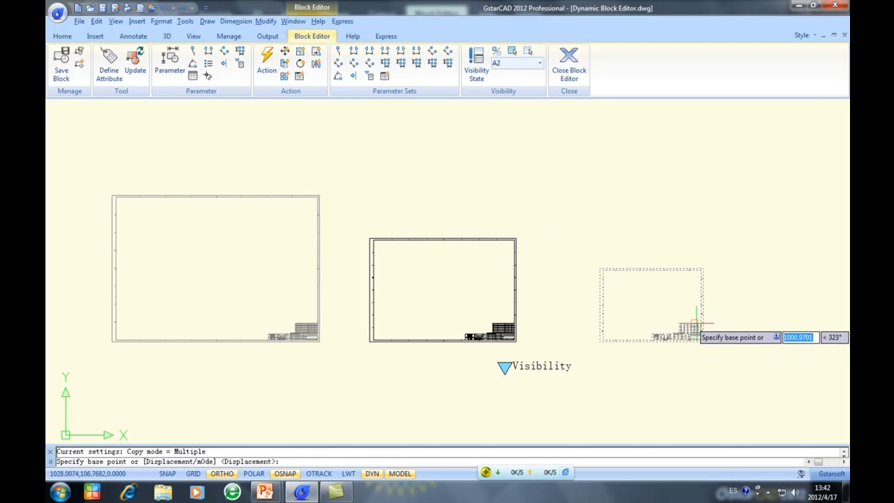
{"action": "left_click", "coordinate": [702, 339]}
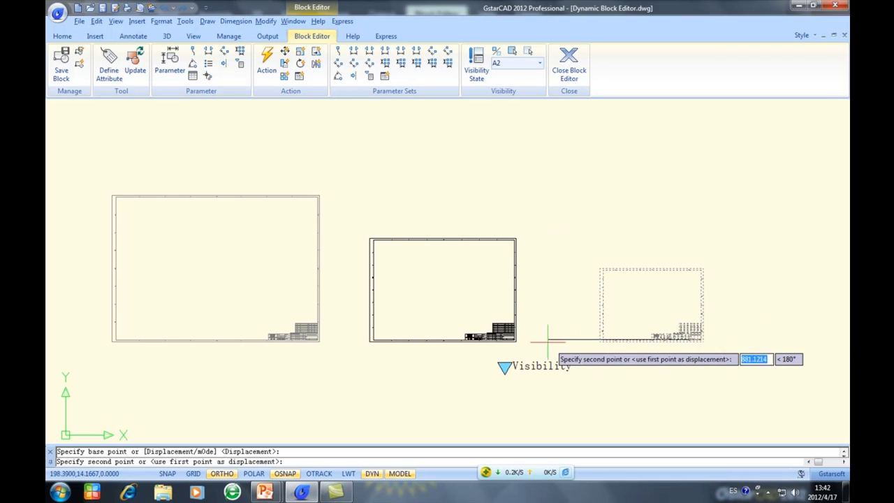
{"action": "left_click", "coordinate": [516, 341]}
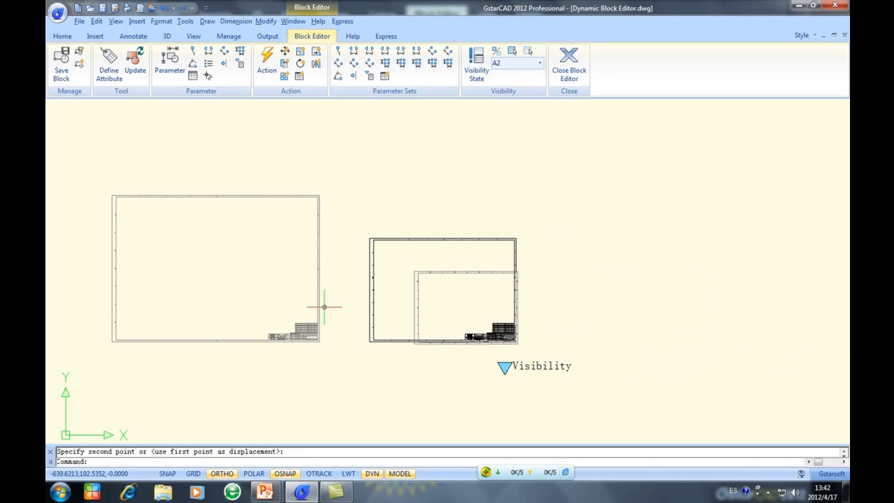
Move the large title block onto the medium one so that their lower-right corners coincide
{"action": "type", "text": "M"}
{"action": "key", "text": "Return"}
{"action": "left_click", "coordinate": [338, 346]}
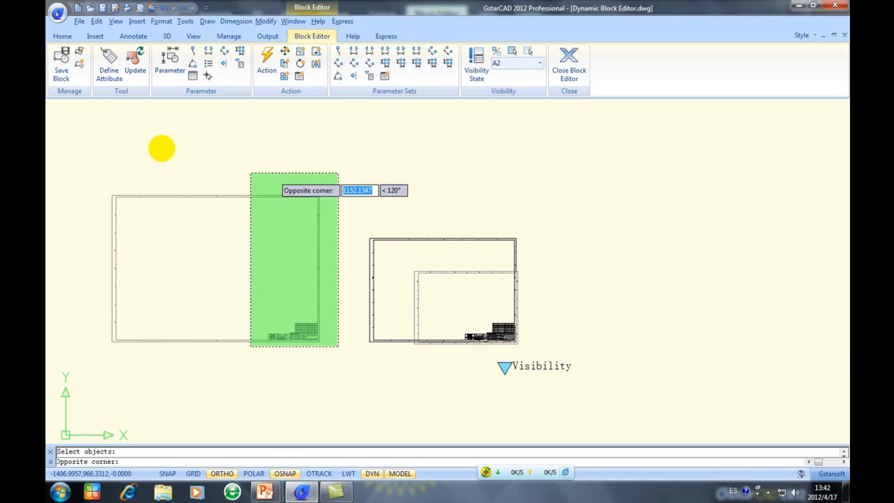
{"action": "left_click", "coordinate": [69, 152]}
{"action": "right_click", "coordinate": [69, 152]}
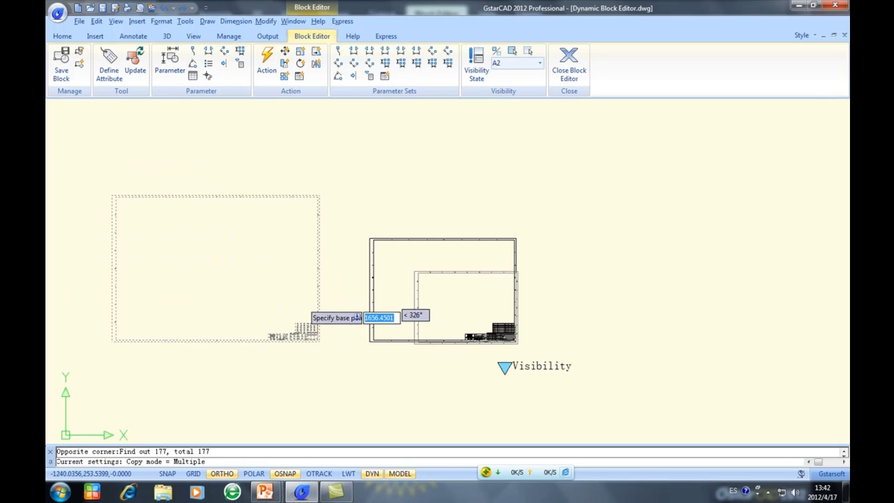
{"action": "left_click", "coordinate": [317, 341]}
{"action": "left_click", "coordinate": [516, 342]}
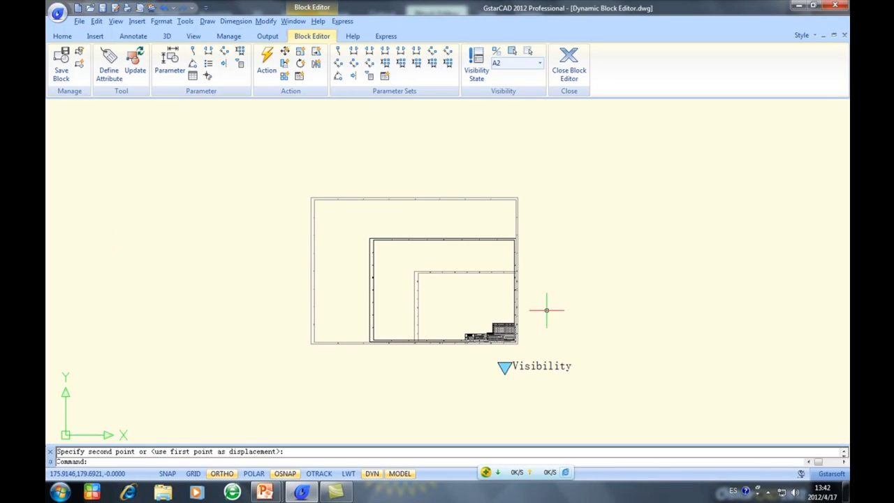
Close the Block Editor and save the changes to the TB block
{"action": "scroll", "coordinate": [564, 231], "scroll_direction": "up", "scroll_amount": 1}
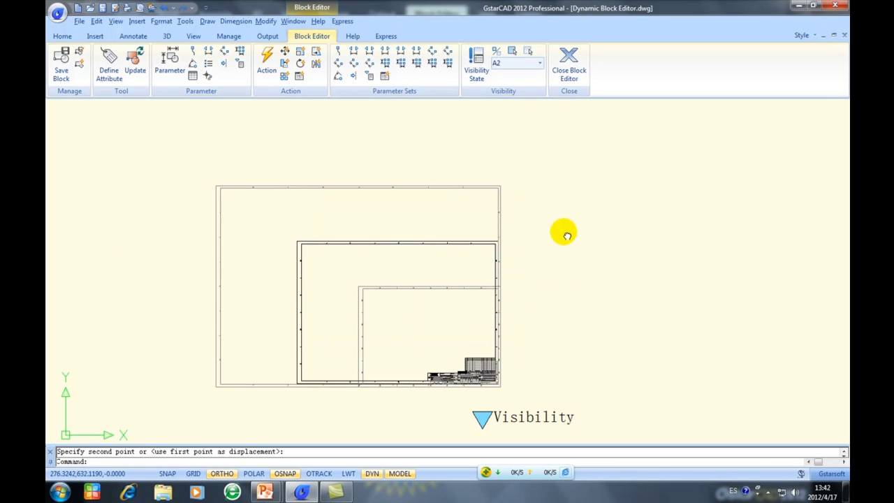
{"action": "left_click", "coordinate": [568, 64]}
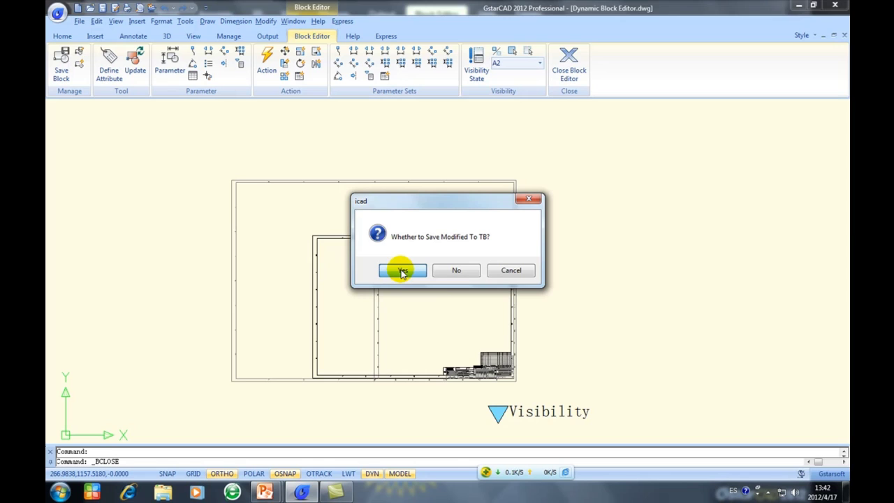
{"action": "left_click", "coordinate": [402, 271]}
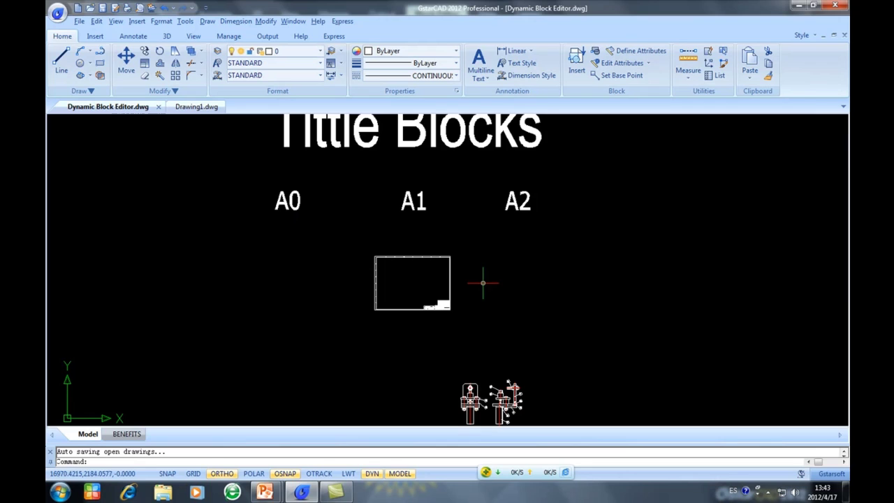
{"action": "middle_click_drag", "start_coordinate": [474, 289], "coordinate": [471, 249]}
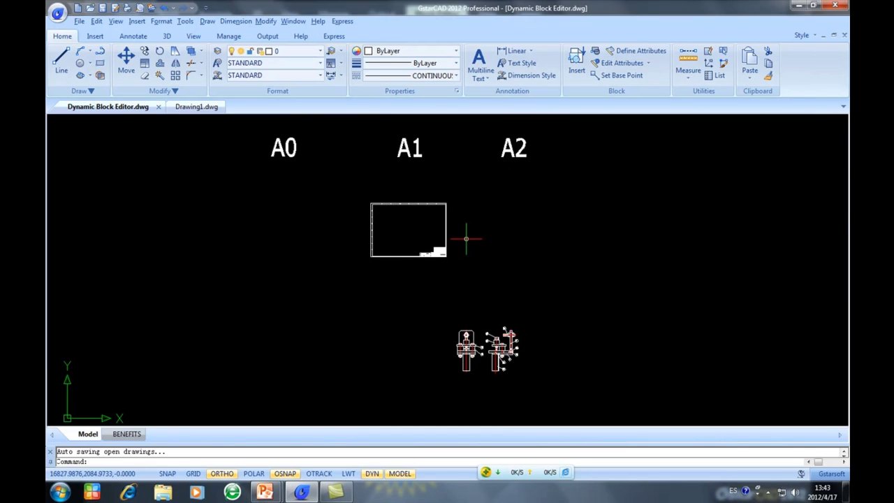
{"action": "type", "text": "M"}
{"action": "key", "text": "Return"}
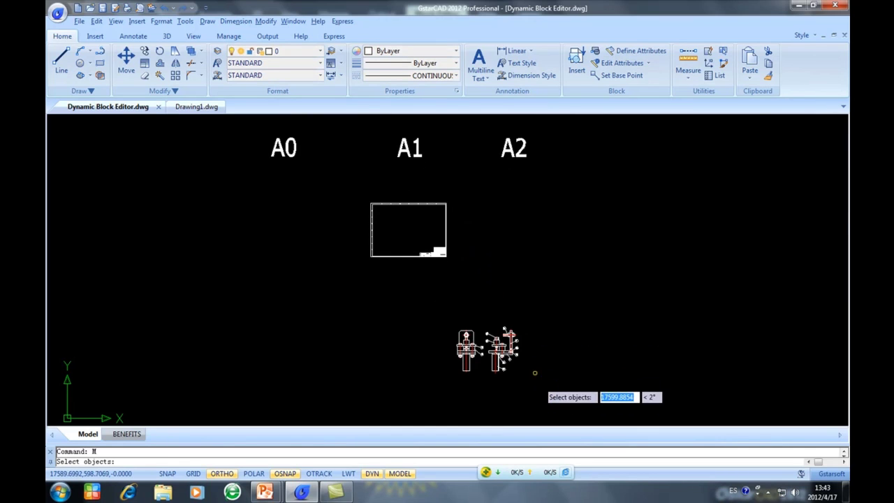
{"action": "left_click", "coordinate": [534, 373]}
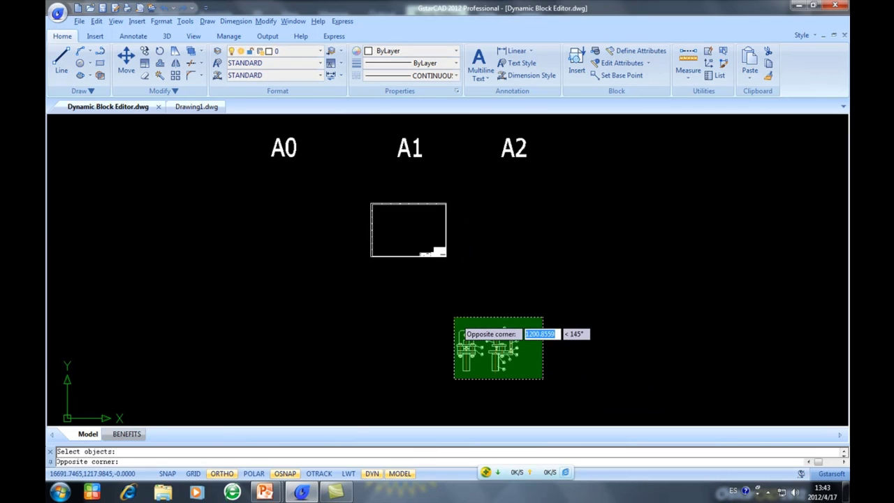
{"action": "key", "text": "Escape"}
Place the TB title block so its frame encloses the assembly drawing, with Ortho switched off
{"action": "type", "text": "co"}
{"action": "key", "text": "Return"}
{"action": "left_click", "coordinate": [445, 251]}
{"action": "key", "text": "Return"}
{"action": "left_click", "coordinate": [447, 251]}
{"action": "key", "text": "F8"}
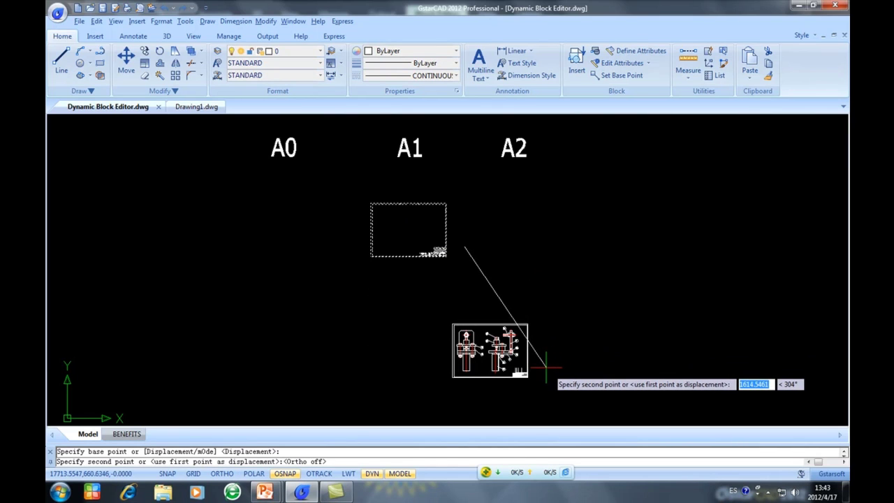
{"action": "left_click", "coordinate": [536, 368]}
Select the title block around the assembly drawing and switch its visibility state to A0
{"action": "scroll", "coordinate": [514, 365], "scroll_direction": "up", "scroll_amount": 5}
{"action": "mouse_move", "coordinate": [514, 365]}
{"action": "middle_mouse_down"}
{"action": "mouse_move", "coordinate": [469, 296]}
{"action": "mouse_move", "coordinate": [479, 323]}
{"action": "middle_mouse_up"}
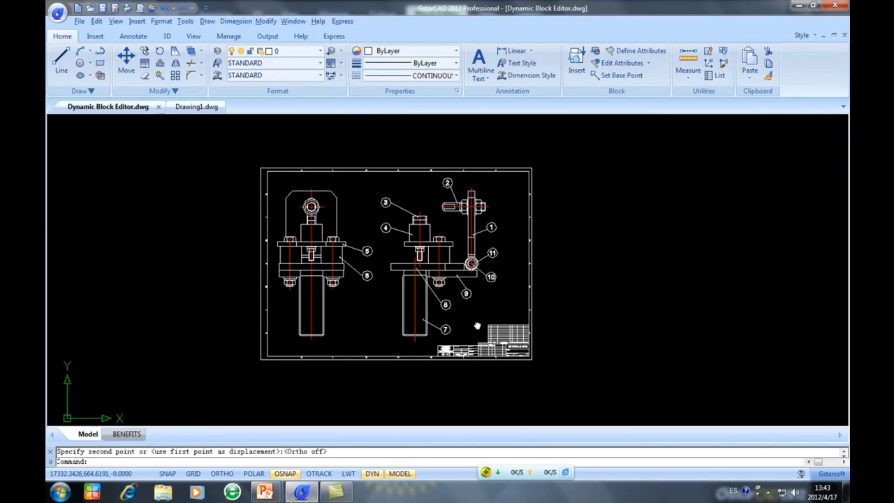
{"action": "left_click", "coordinate": [530, 358]}
{"action": "middle_click_drag", "start_coordinate": [512, 399], "coordinate": [523, 372]}
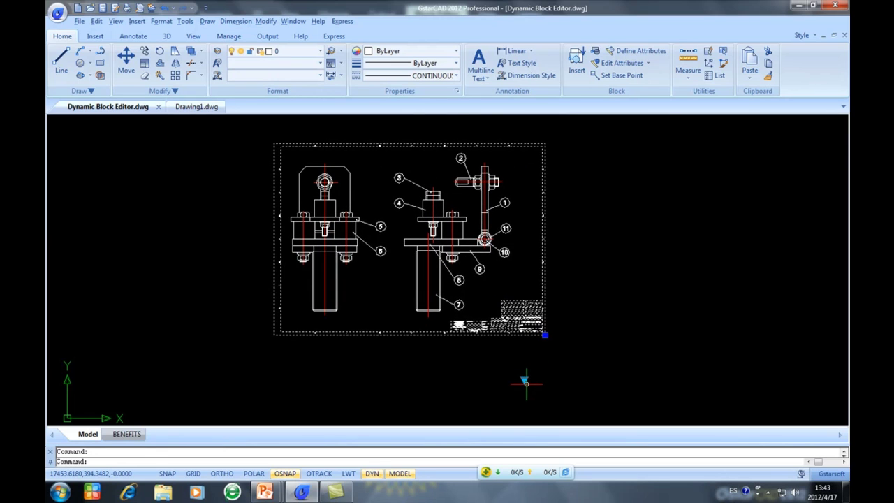
{"action": "left_click", "coordinate": [524, 381]}
{"action": "left_click", "coordinate": [534, 383]}
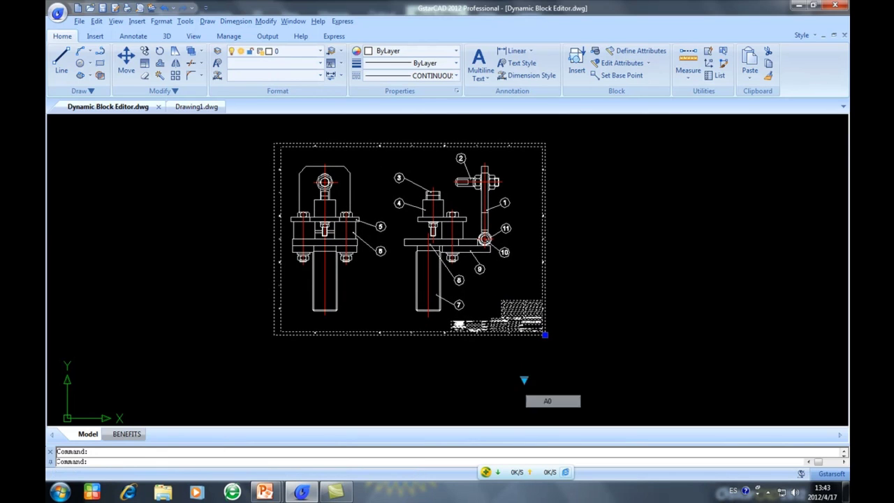
Switch the title block's visibility state to A1
{"action": "scroll", "coordinate": [558, 279], "scroll_direction": "down", "scroll_amount": 3}
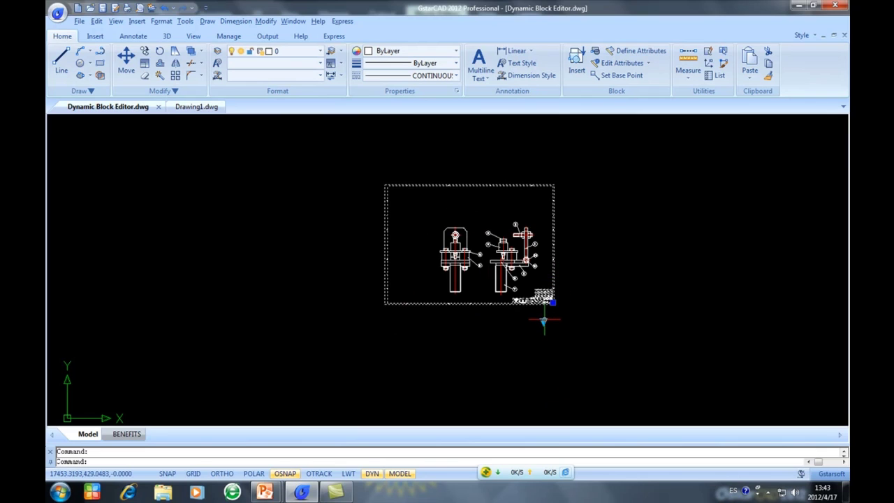
{"action": "left_click", "coordinate": [553, 302]}
{"action": "left_click", "coordinate": [559, 349]}
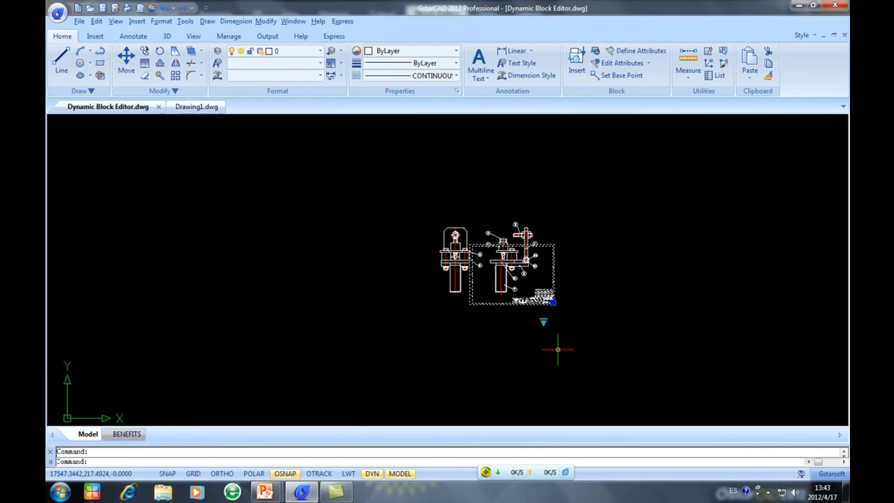
Switch the title block to the visibility state whose larger frame encloses the whole assembly drawing, and clear the selection
{"action": "left_click", "coordinate": [543, 322]}
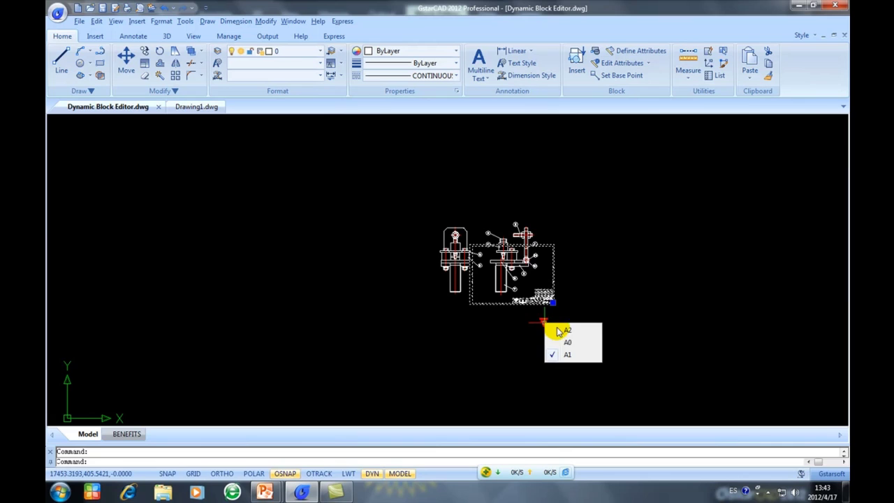
{"action": "left_click", "coordinate": [559, 336]}
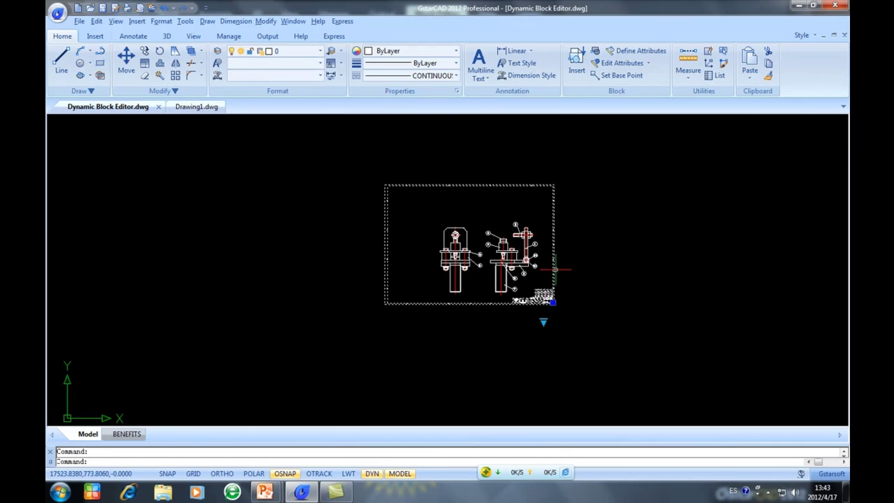
{"action": "key", "text": "Escape"}
{"action": "scroll", "coordinate": [568, 254], "scroll_direction": "up", "scroll_amount": 2}
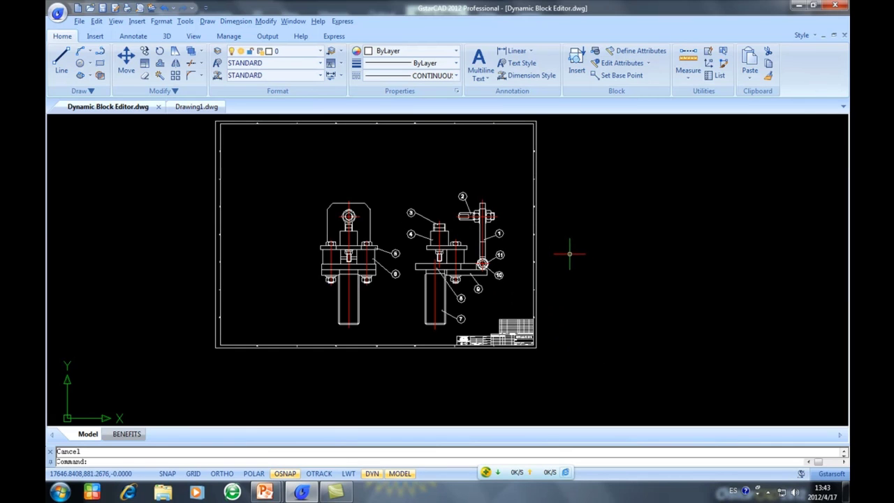
Examine the framed assembly drawing and its place beneath the Tittle Blocks heading in the overall drawing
{"action": "scroll", "coordinate": [569, 253], "scroll_direction": "down", "scroll_amount": 2}
{"action": "middle_click_drag", "start_coordinate": [572, 255], "coordinate": [529, 254]}
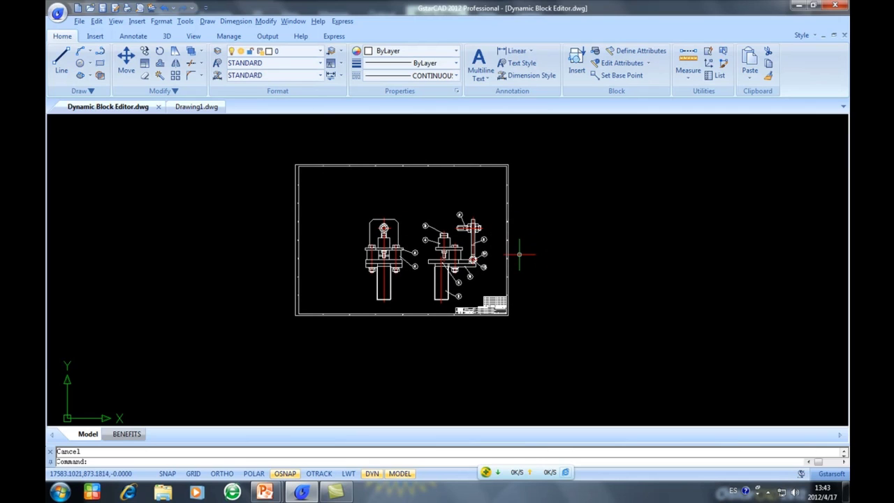
{"action": "scroll", "coordinate": [574, 173], "scroll_direction": "down", "scroll_amount": 2}
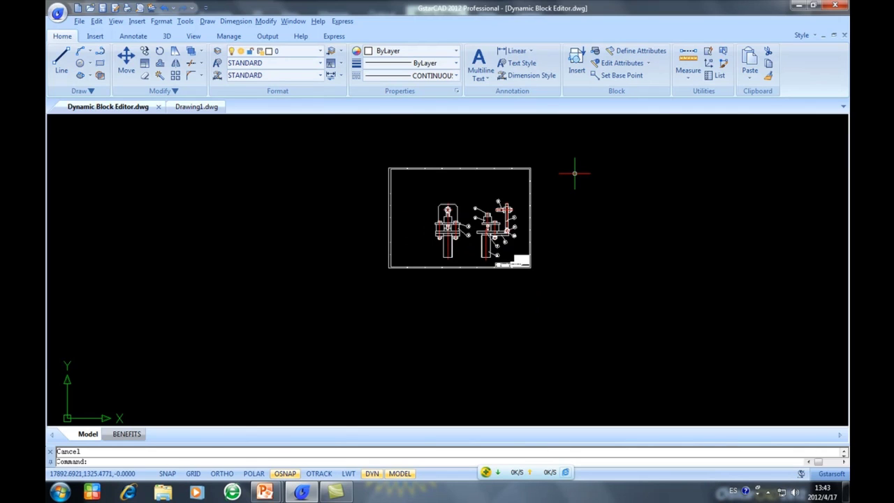
{"action": "middle_click_drag", "start_coordinate": [524, 204], "coordinate": [472, 229]}
{"action": "scroll", "coordinate": [504, 207], "scroll_direction": "down", "scroll_amount": 2}
{"action": "middle_click_drag", "start_coordinate": [499, 199], "coordinate": [475, 207]}
{"action": "scroll", "coordinate": [474, 214], "scroll_direction": "down", "scroll_amount": 2}
{"action": "mouse_move", "coordinate": [470, 258]}
{"action": "middle_mouse_down"}
{"action": "mouse_move", "coordinate": [458, 281]}
{"action": "mouse_move", "coordinate": [423, 279]}
{"action": "middle_mouse_up"}
{"action": "scroll", "coordinate": [457, 281], "scroll_direction": "down", "scroll_amount": 2}
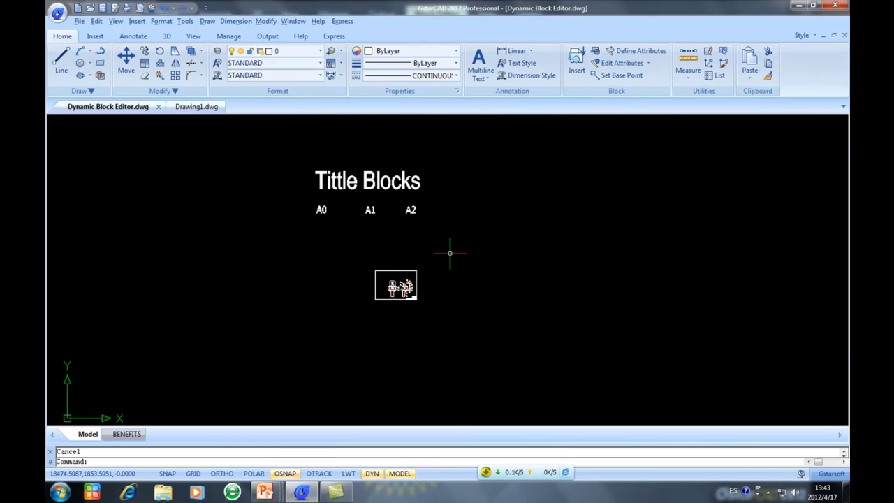
{"action": "scroll", "coordinate": [450, 253], "scroll_direction": "down", "scroll_amount": 2}
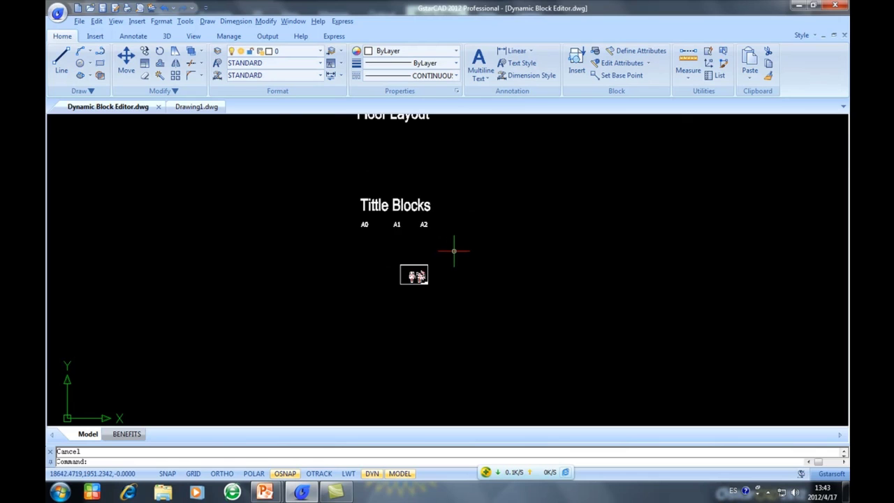
{"action": "middle_click_drag", "start_coordinate": [455, 249], "coordinate": [410, 278]}
{"action": "scroll", "coordinate": [383, 305], "scroll_direction": "up", "scroll_amount": 8}
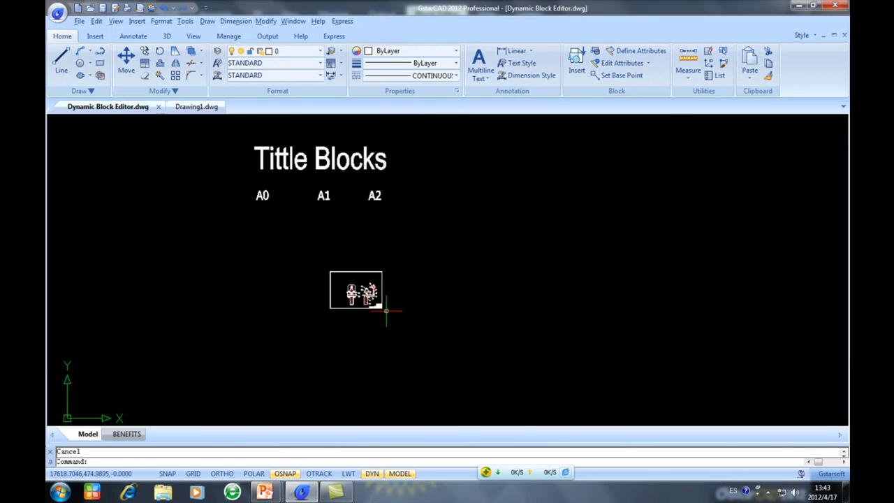
{"action": "scroll", "coordinate": [381, 302], "scroll_direction": "up", "scroll_amount": 1}
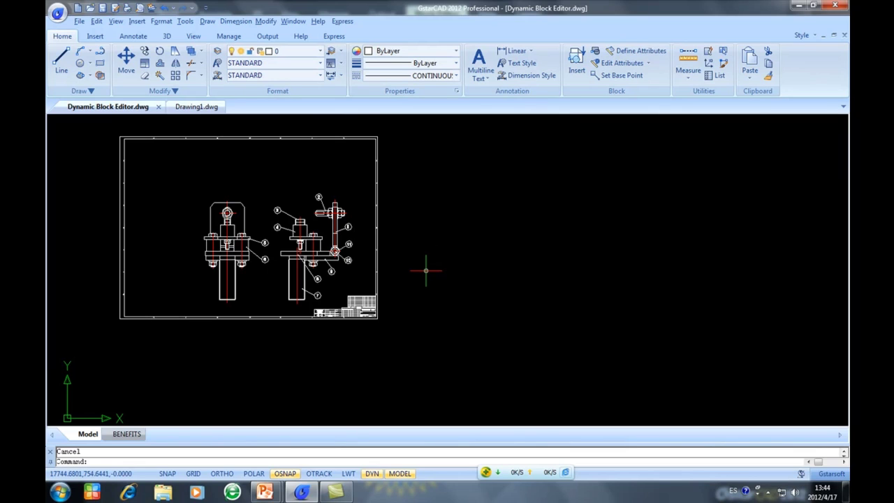
{"action": "scroll", "coordinate": [426, 270], "scroll_direction": "down", "scroll_amount": 2}
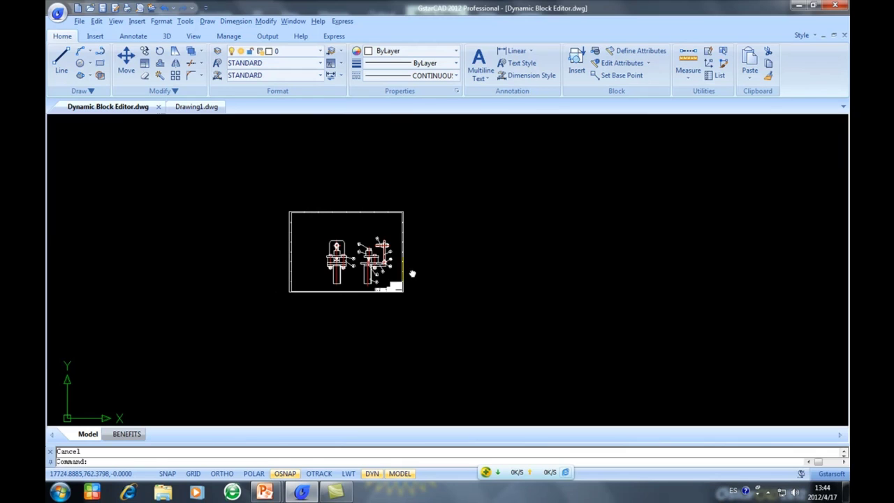
{"action": "scroll", "coordinate": [412, 273], "scroll_direction": "down", "scroll_amount": 1}
{"action": "mouse_move", "coordinate": [405, 266]}
{"action": "middle_mouse_down"}
{"action": "mouse_move", "coordinate": [370, 273]}
{"action": "mouse_move", "coordinate": [361, 303]}
{"action": "middle_mouse_up"}
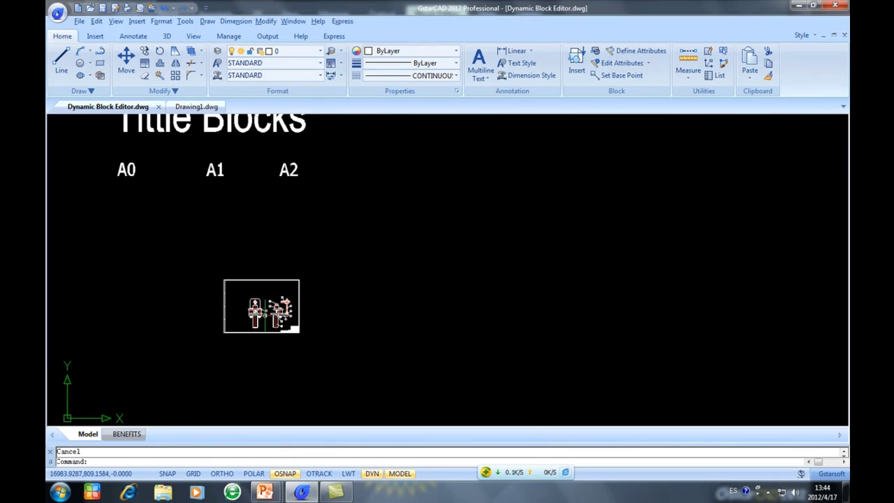
Set the model view to SE Isometric and apply the Gourand Shaded visual style
{"action": "left_click", "coordinate": [190, 36]}
{"action": "left_click", "coordinate": [169, 75]}
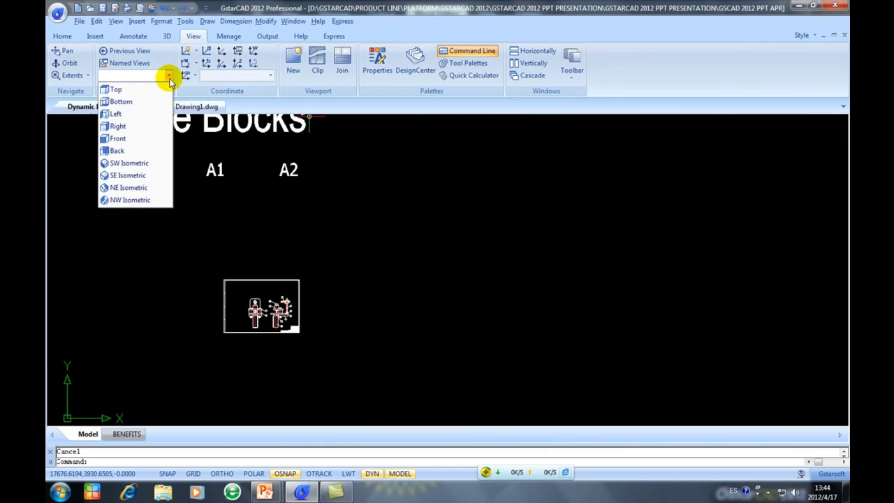
{"action": "left_click", "coordinate": [126, 175]}
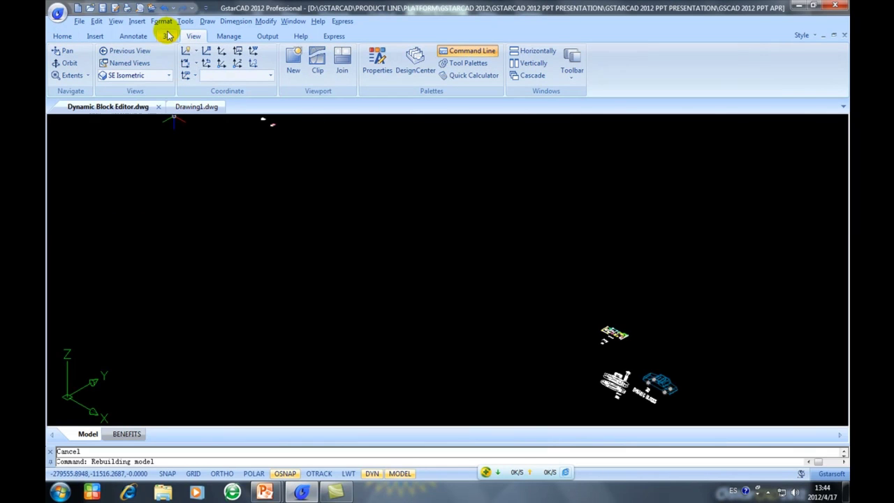
{"action": "left_click", "coordinate": [167, 35]}
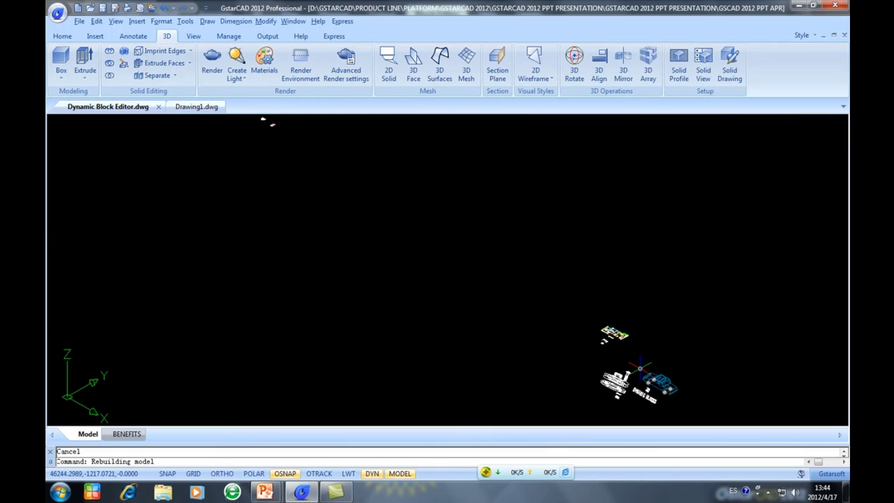
{"action": "left_click", "coordinate": [539, 79]}
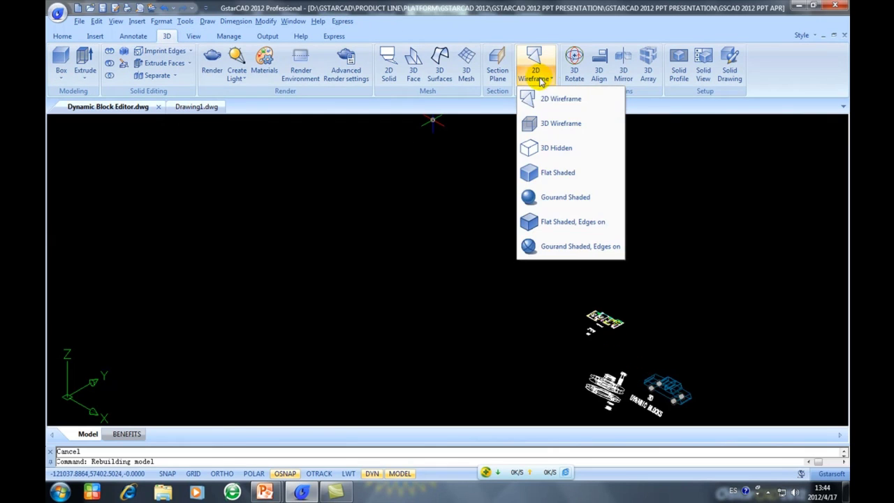
{"action": "left_click", "coordinate": [573, 197]}
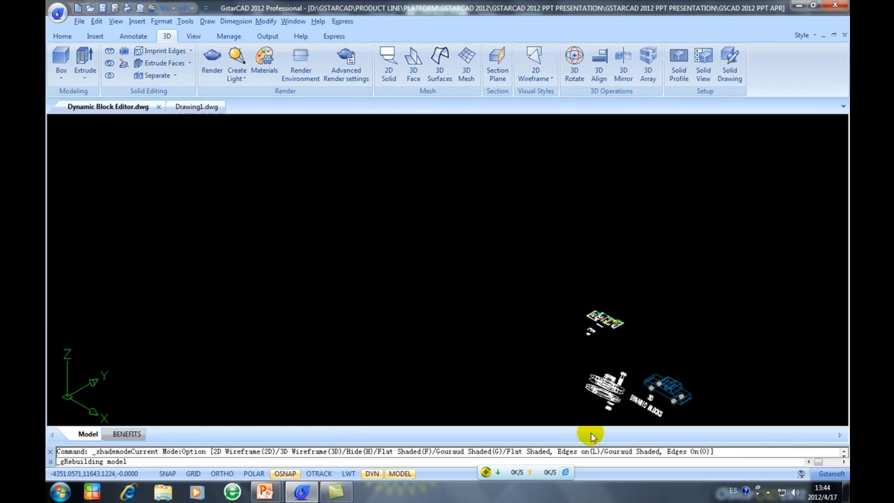
Select the blue car block in the 3D Dynamic Blocks area and switch its visibility state to 4X4
{"action": "scroll", "coordinate": [658, 359], "scroll_direction": "up", "scroll_amount": 5}
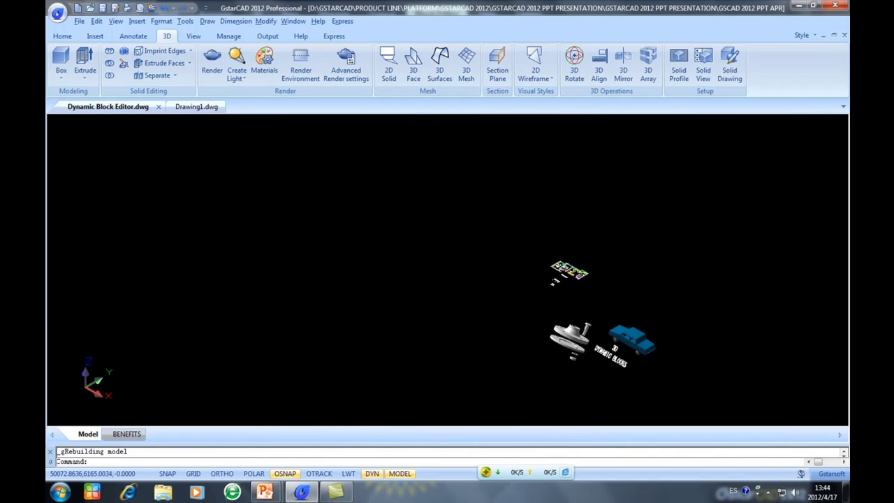
{"action": "middle_click_drag", "start_coordinate": [632, 334], "coordinate": [598, 266]}
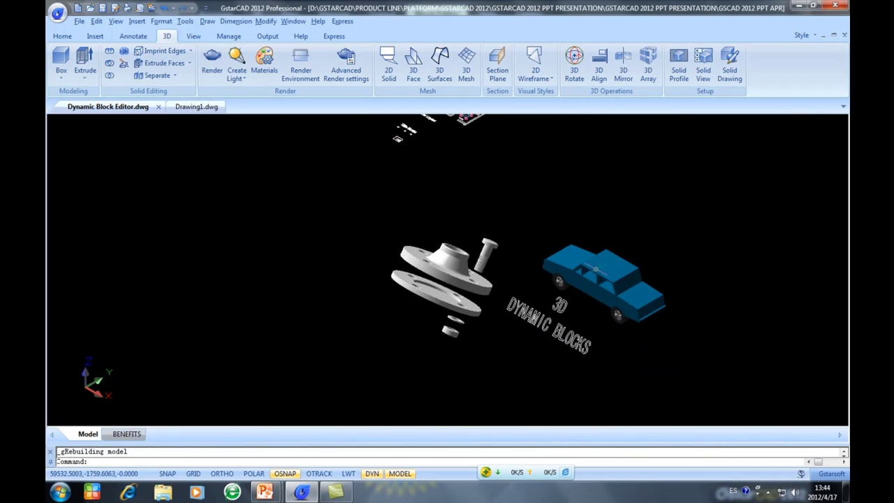
{"action": "scroll", "coordinate": [617, 250], "scroll_direction": "up", "scroll_amount": 1}
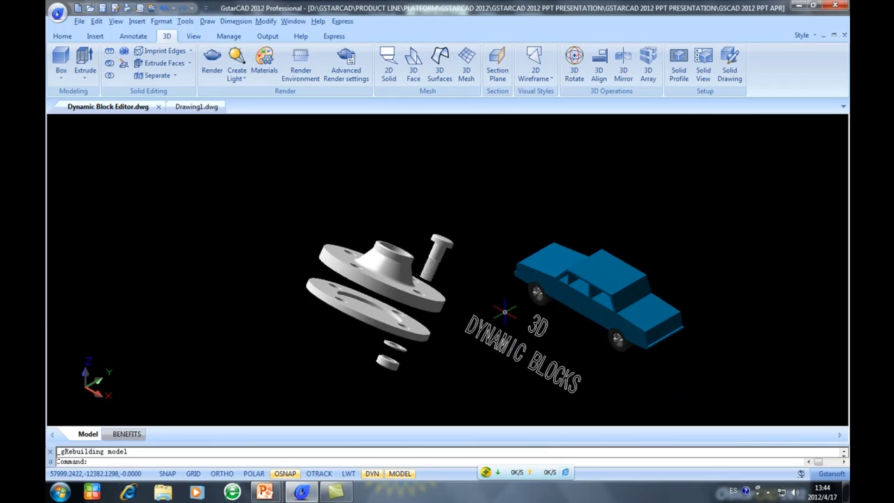
{"action": "middle_click_drag", "start_coordinate": [526, 271], "coordinate": [454, 256]}
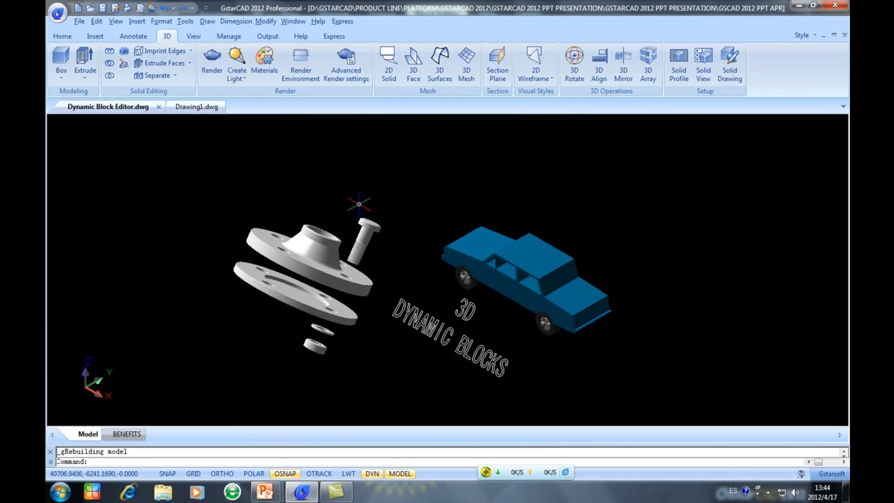
{"action": "middle_click_drag", "start_coordinate": [384, 210], "coordinate": [374, 222]}
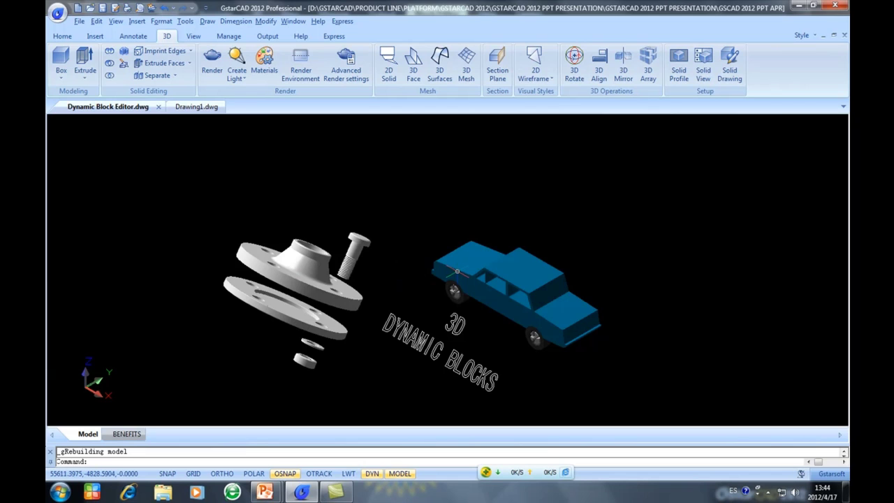
{"action": "left_click", "coordinate": [458, 272]}
{"action": "left_click", "coordinate": [437, 278]}
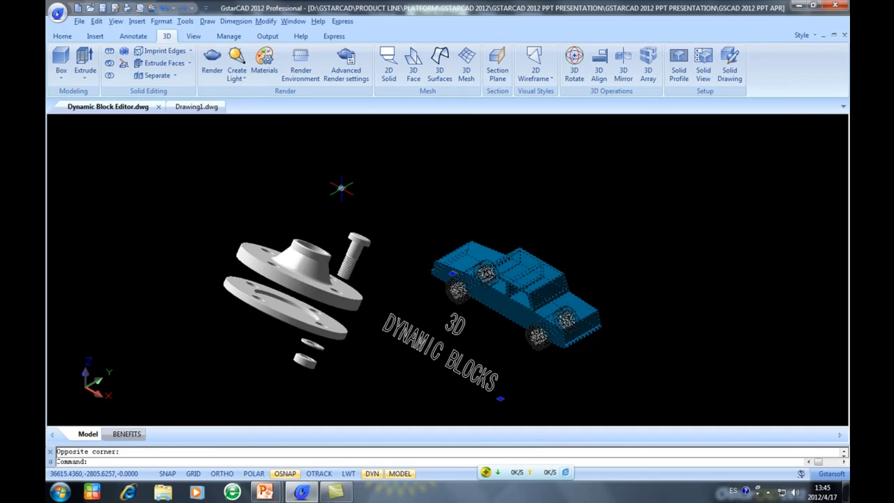
{"action": "left_click", "coordinate": [341, 188]}
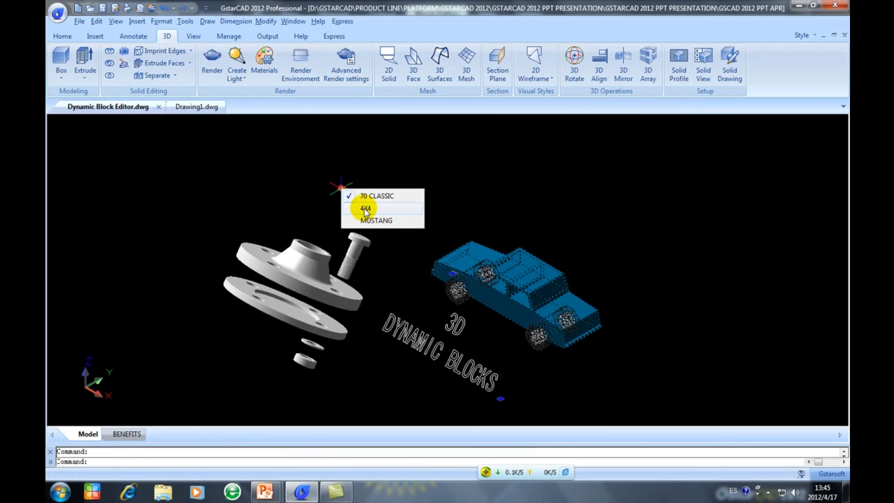
{"action": "left_click", "coordinate": [365, 210]}
{"action": "key", "text": "Escape"}
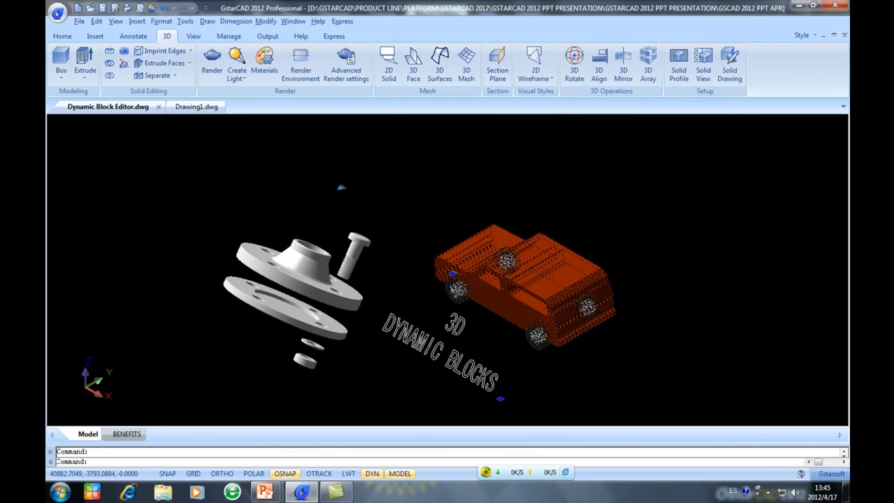
Switch the car block's visibility state to MUSTANG and clear the selection
{"action": "left_click", "coordinate": [455, 263]}
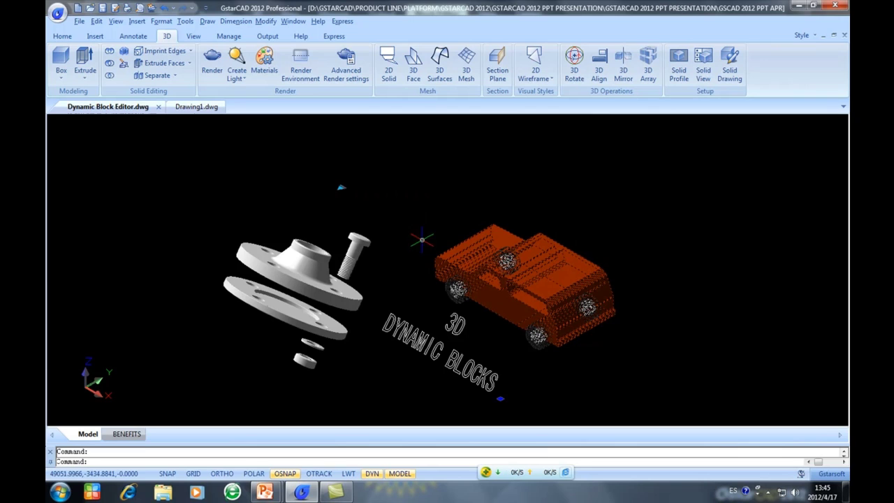
{"action": "left_click", "coordinate": [341, 187]}
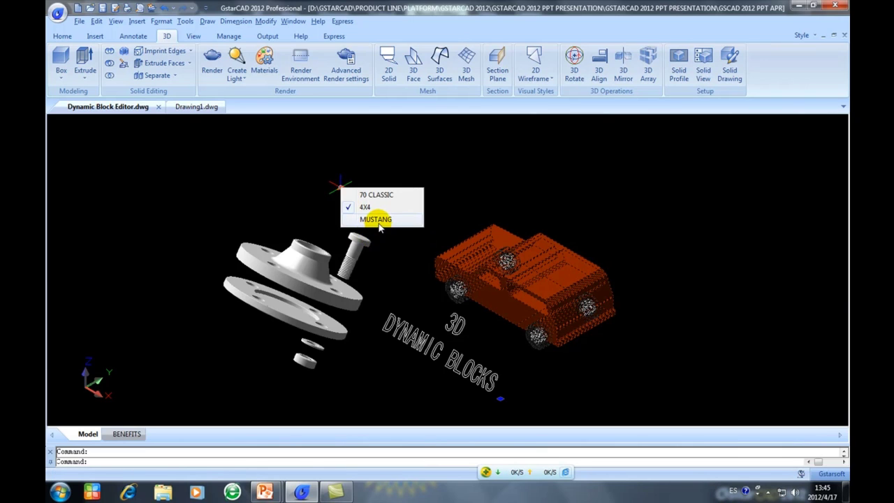
{"action": "left_click", "coordinate": [369, 218]}
{"action": "key", "text": "Escape"}
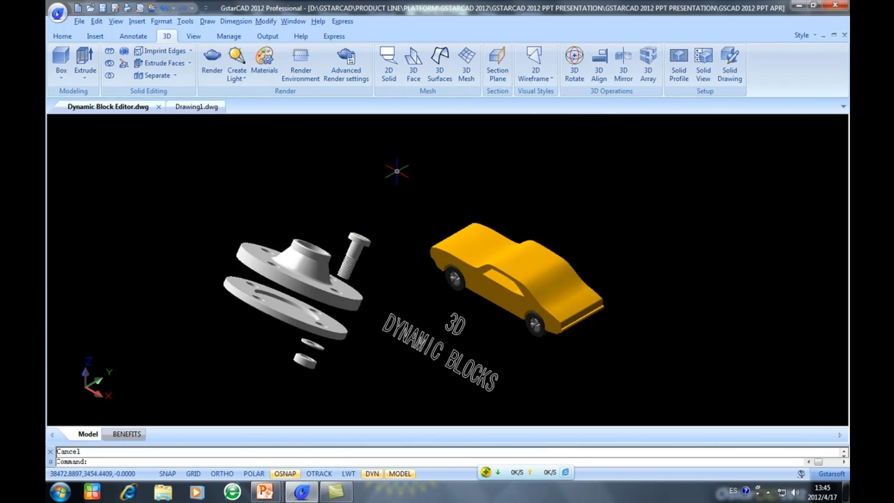
Select the exploded flange block beside the car and switch its visibility state to ASSEMBLY
{"action": "middle_click_drag", "start_coordinate": [342, 266], "coordinate": [297, 264]}
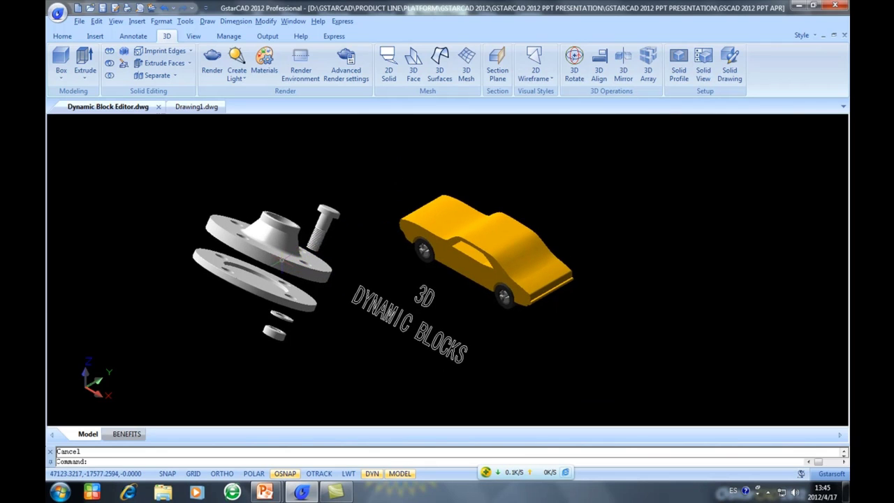
{"action": "left_click", "coordinate": [282, 259]}
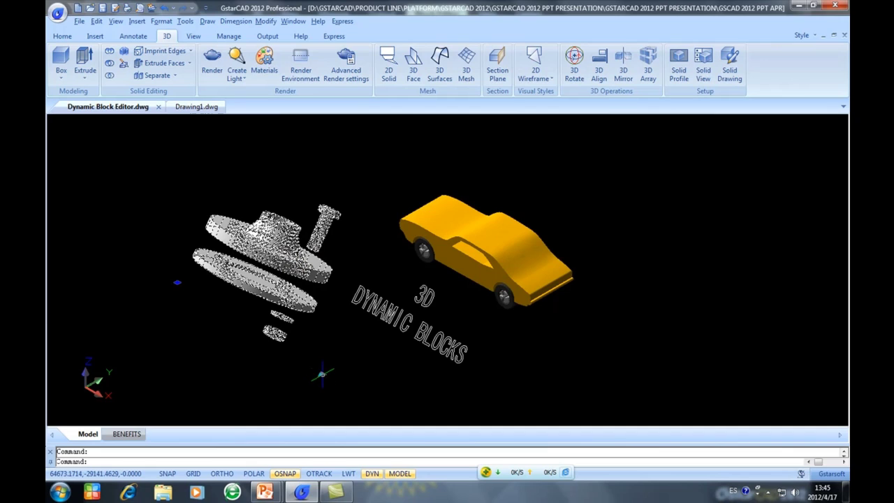
{"action": "left_click", "coordinate": [322, 374]}
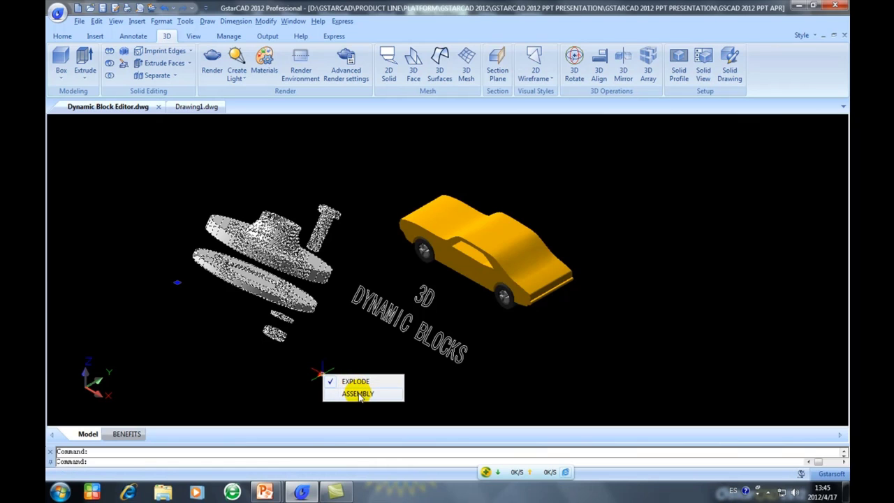
{"action": "left_click", "coordinate": [358, 394]}
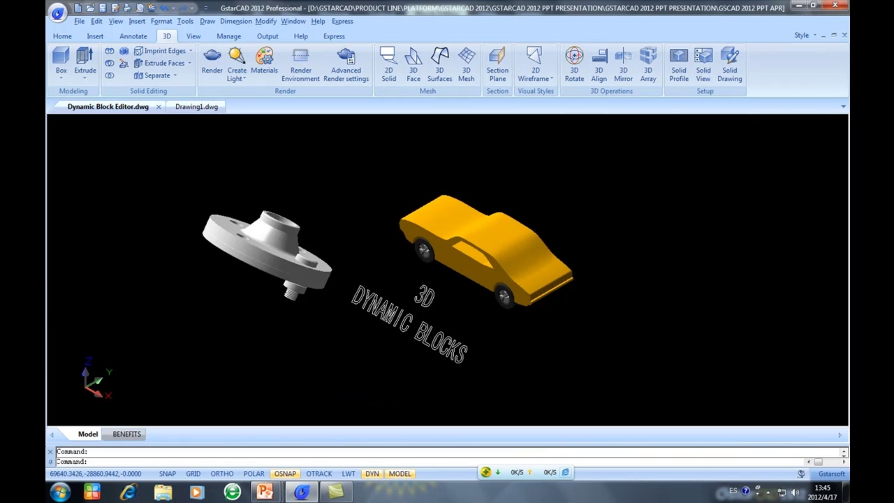
{"action": "key", "text": "Escape"}
Select the assembled flange block and switch its visibility state back to EXPLODE
{"action": "scroll", "coordinate": [316, 278], "scroll_direction": "up", "scroll_amount": 3}
{"action": "scroll", "coordinate": [315, 277], "scroll_direction": "down", "scroll_amount": 2}
{"action": "left_click", "coordinate": [316, 277]}
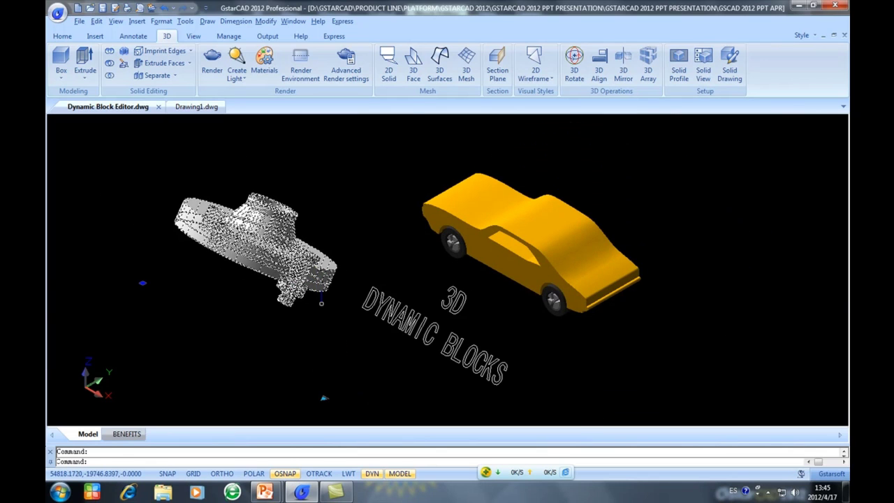
{"action": "left_click", "coordinate": [325, 400]}
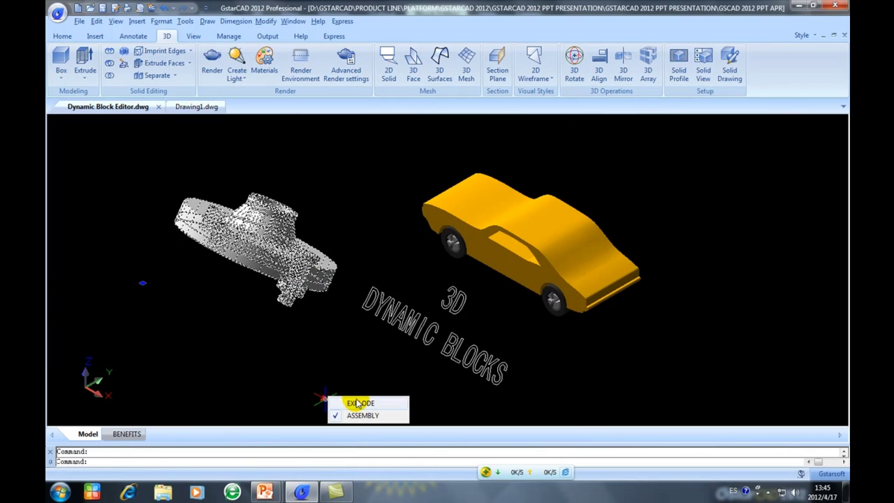
{"action": "left_click", "coordinate": [358, 404]}
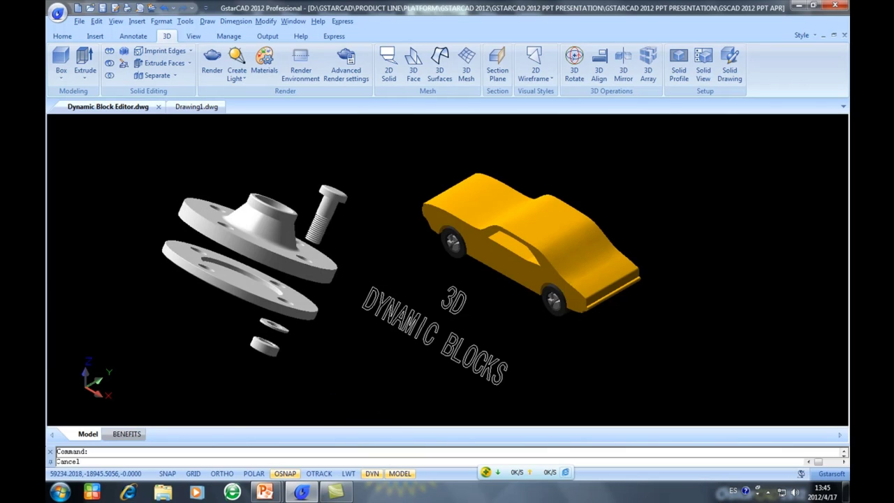
{"action": "scroll", "coordinate": [361, 321], "scroll_direction": "down", "scroll_amount": 2}
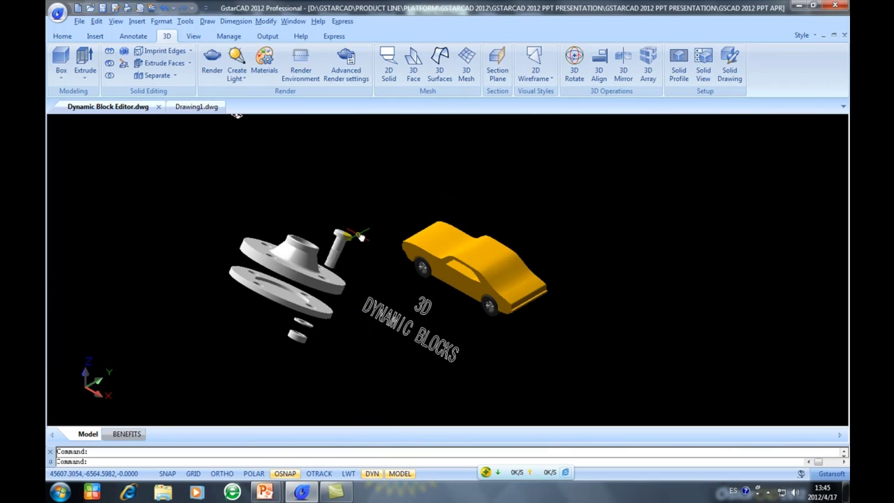
{"action": "middle_click_drag", "start_coordinate": [356, 235], "coordinate": [434, 273]}
{"action": "middle_click_drag", "start_coordinate": [412, 211], "coordinate": [342, 239]}
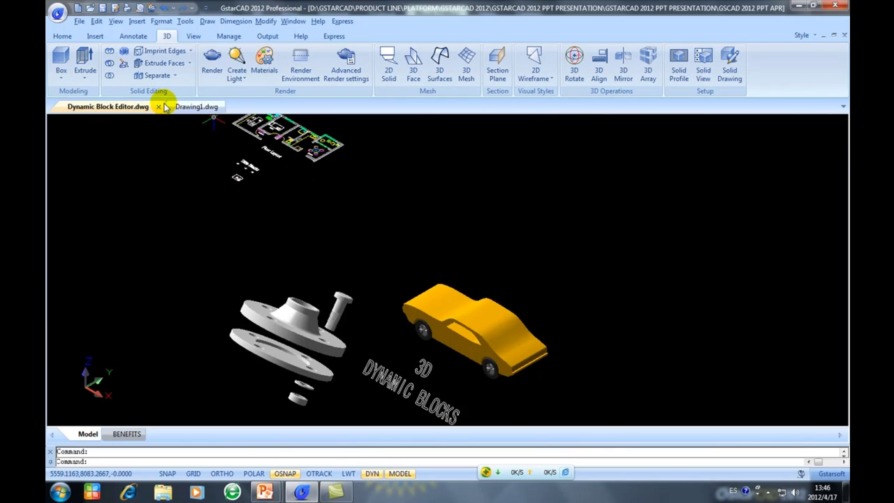
Switch to the running PowerPoint slide show and advance past the Create, Modify, Customize slide
{"action": "mouse_move", "coordinate": [283, 488]}
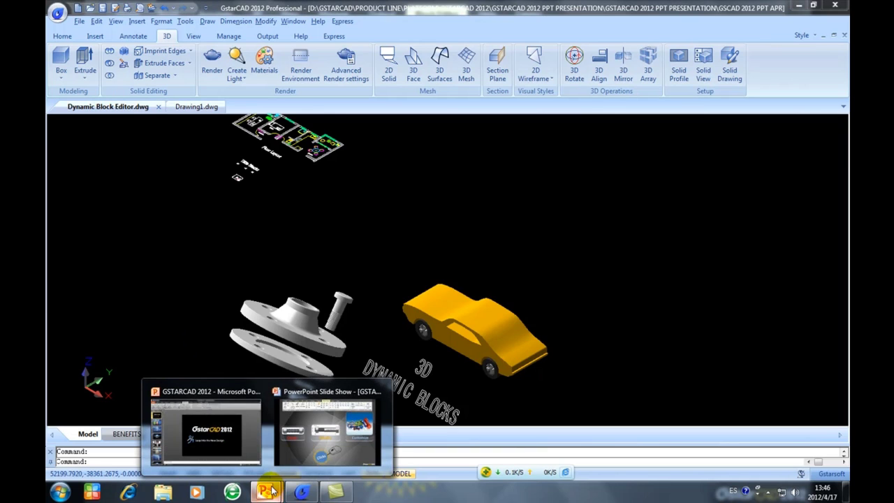
{"action": "left_click", "coordinate": [317, 436]}
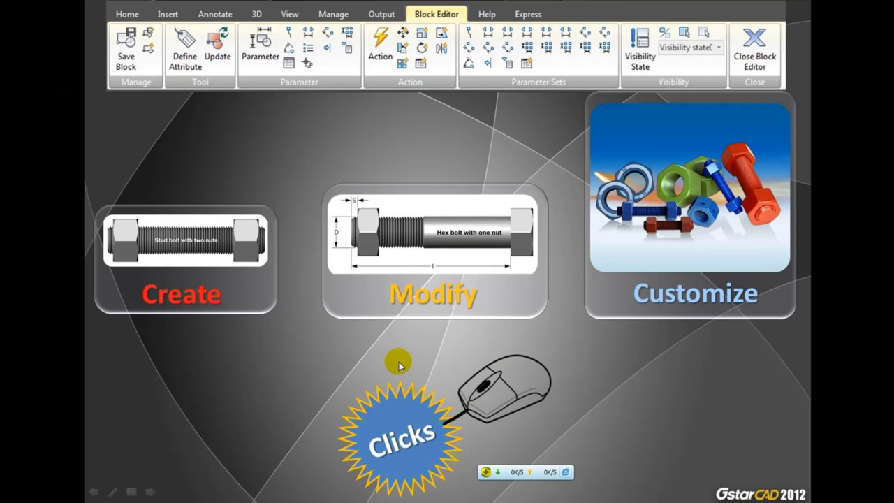
{"action": "left_click", "coordinate": [768, 258]}
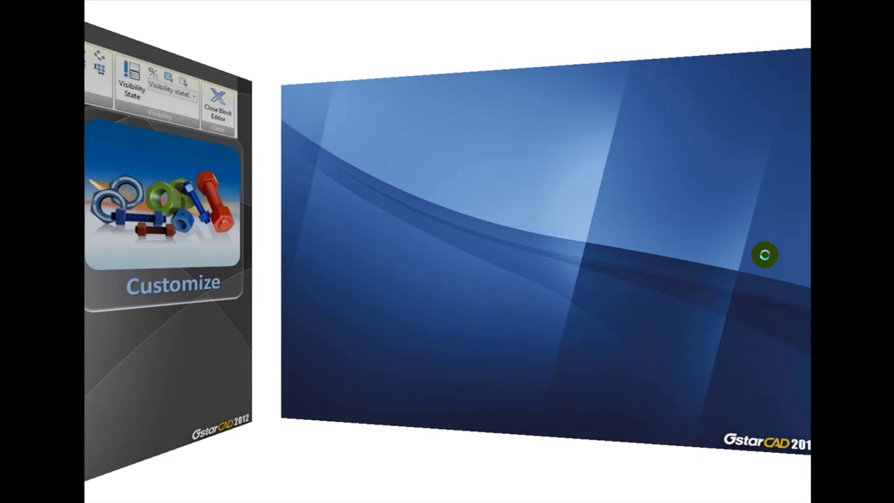